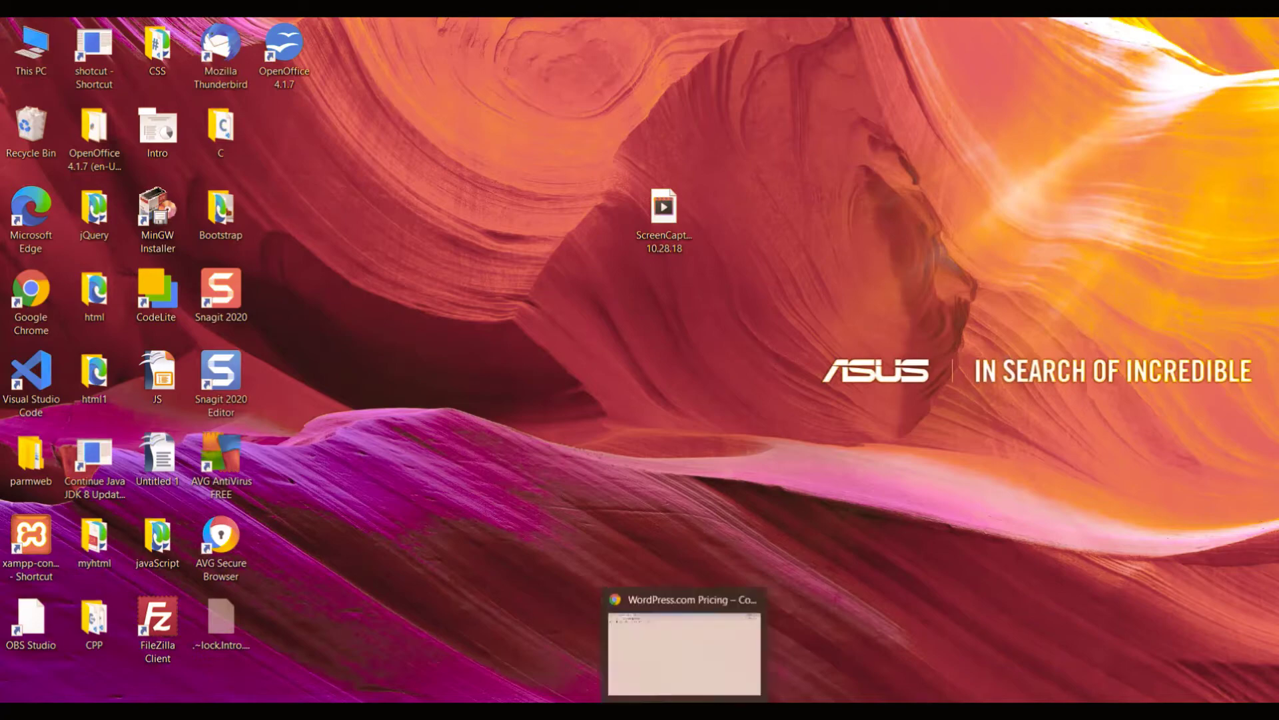
Switch to Chrome, open a new blank tab and close the WordPress.com pricing tab
click(682, 643)
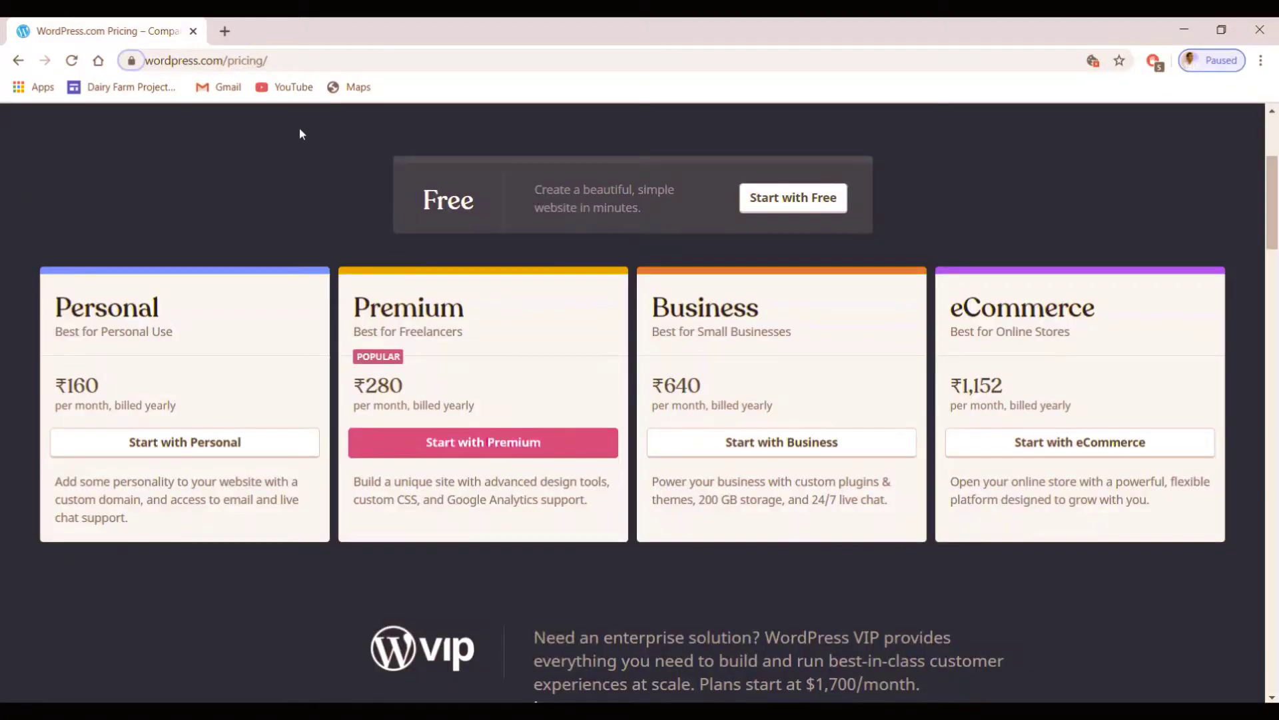
click(225, 32)
click(193, 32)
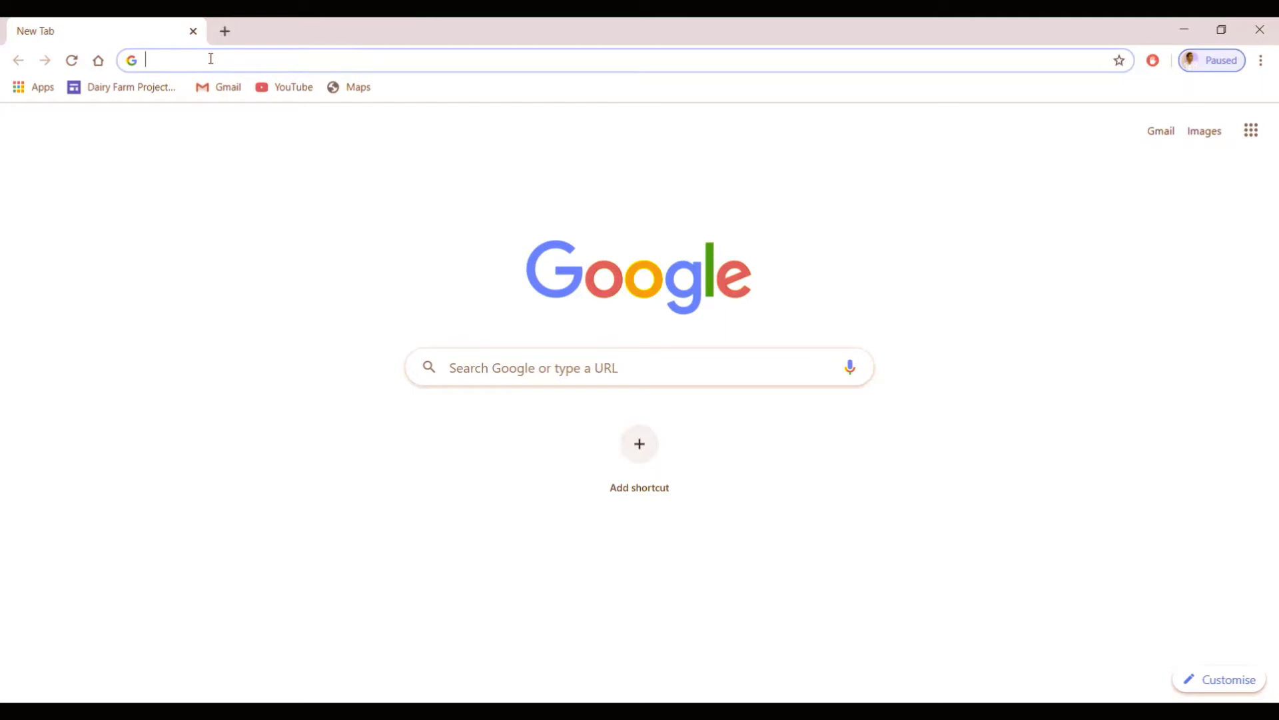
Open the blog's admin area at myblog.parmpatial.tech/myblog/wp-admin
text(my)
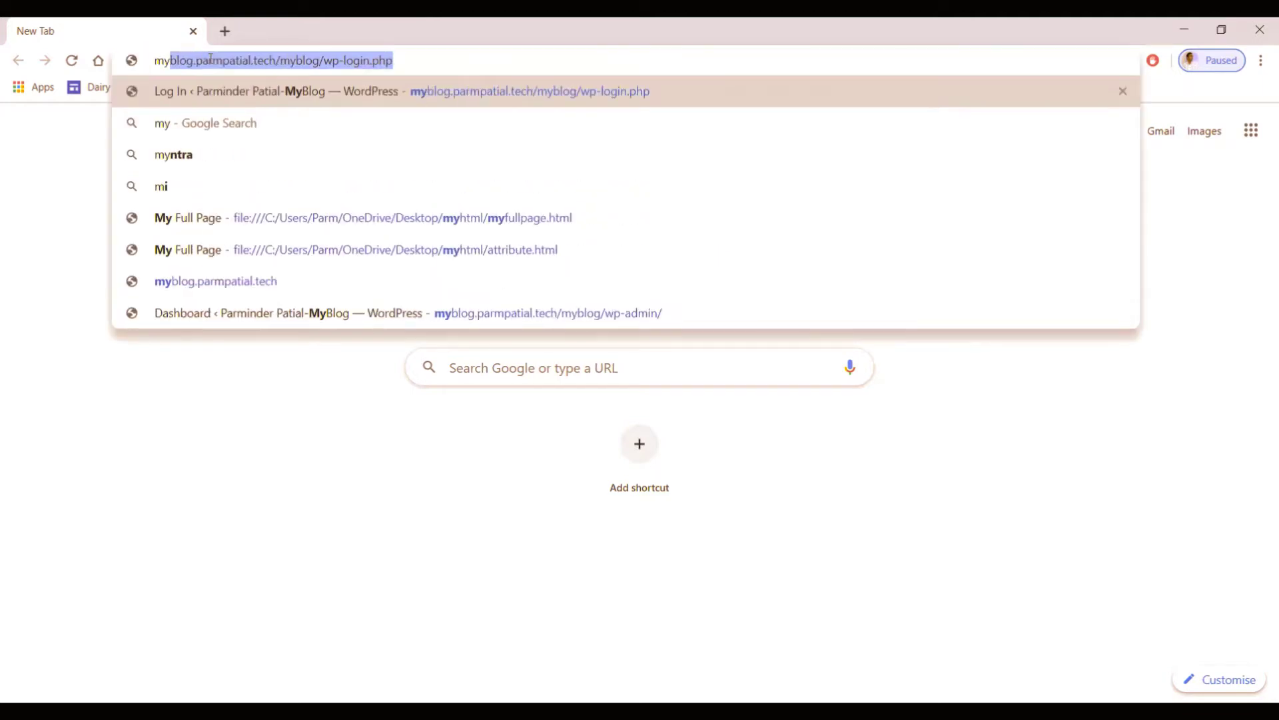
text(b)
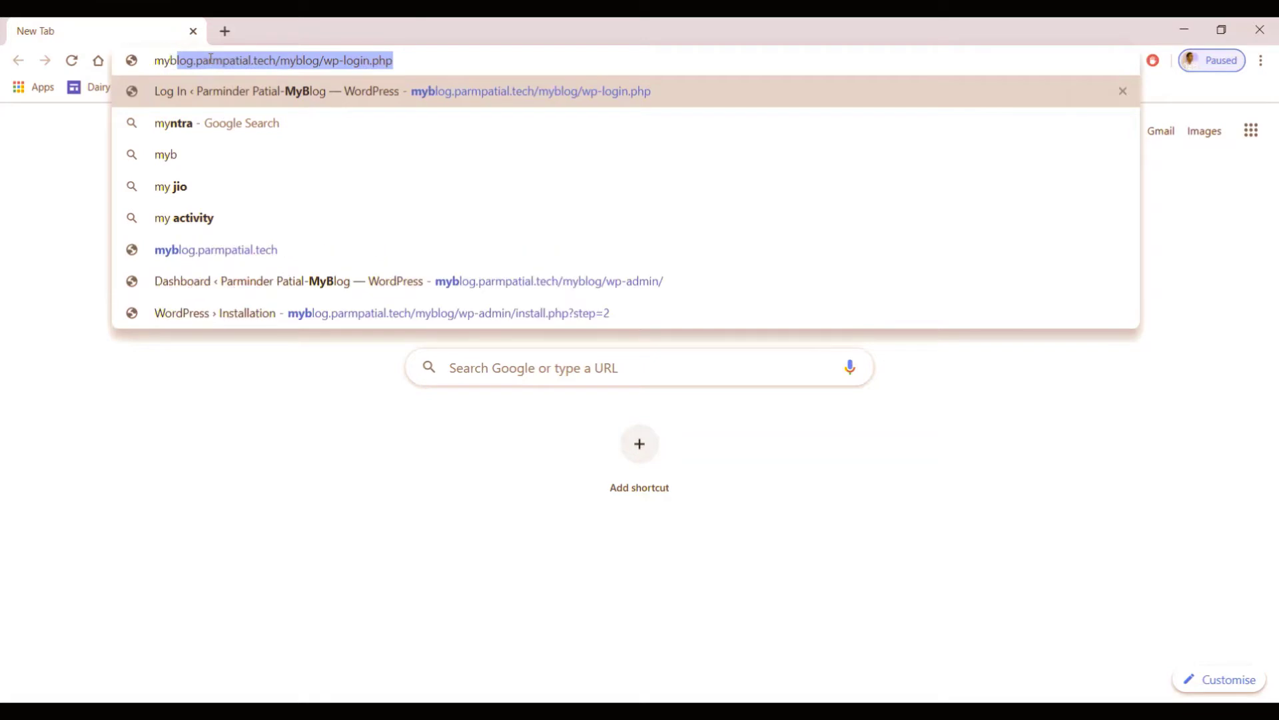
text(log.p)
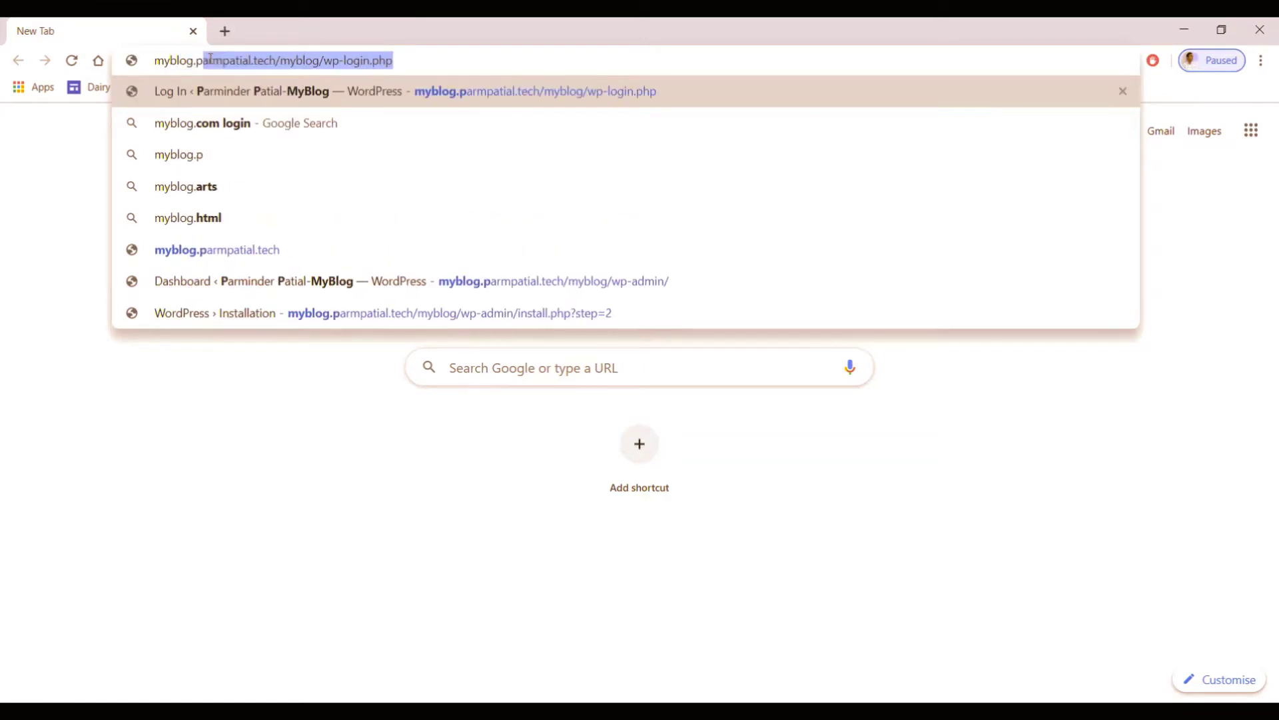
text(armpa)
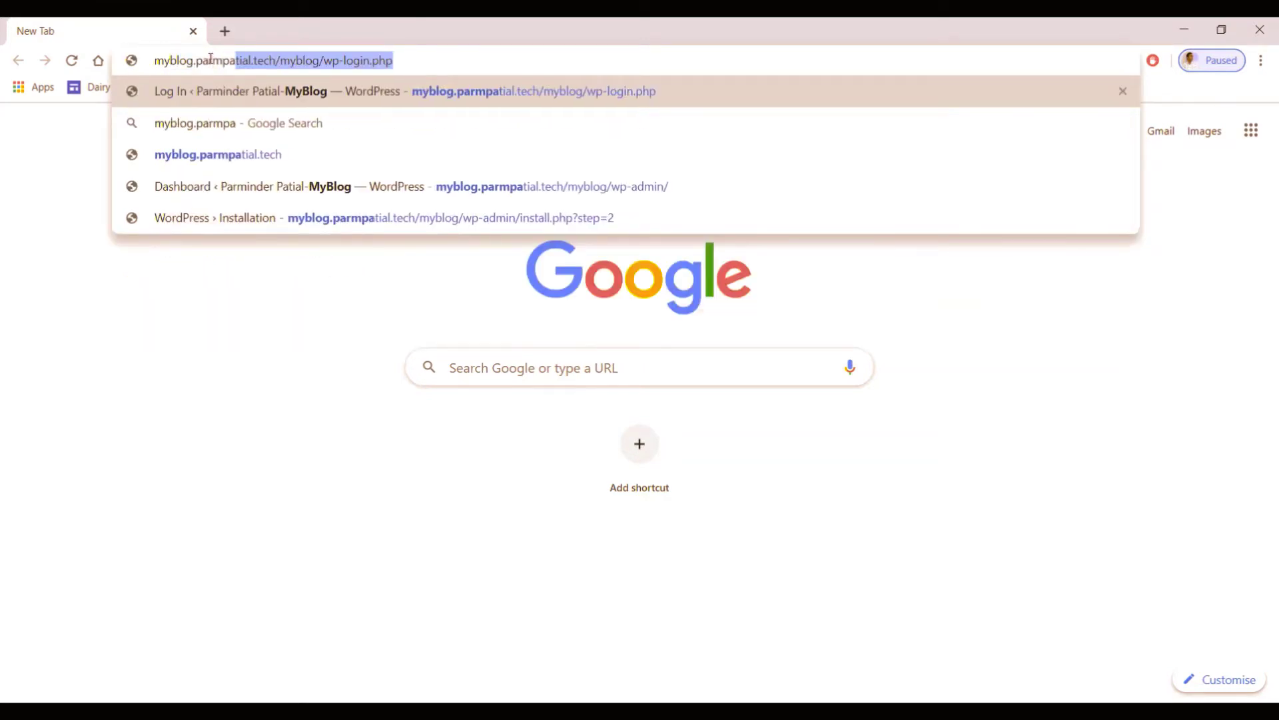
text(tial.)
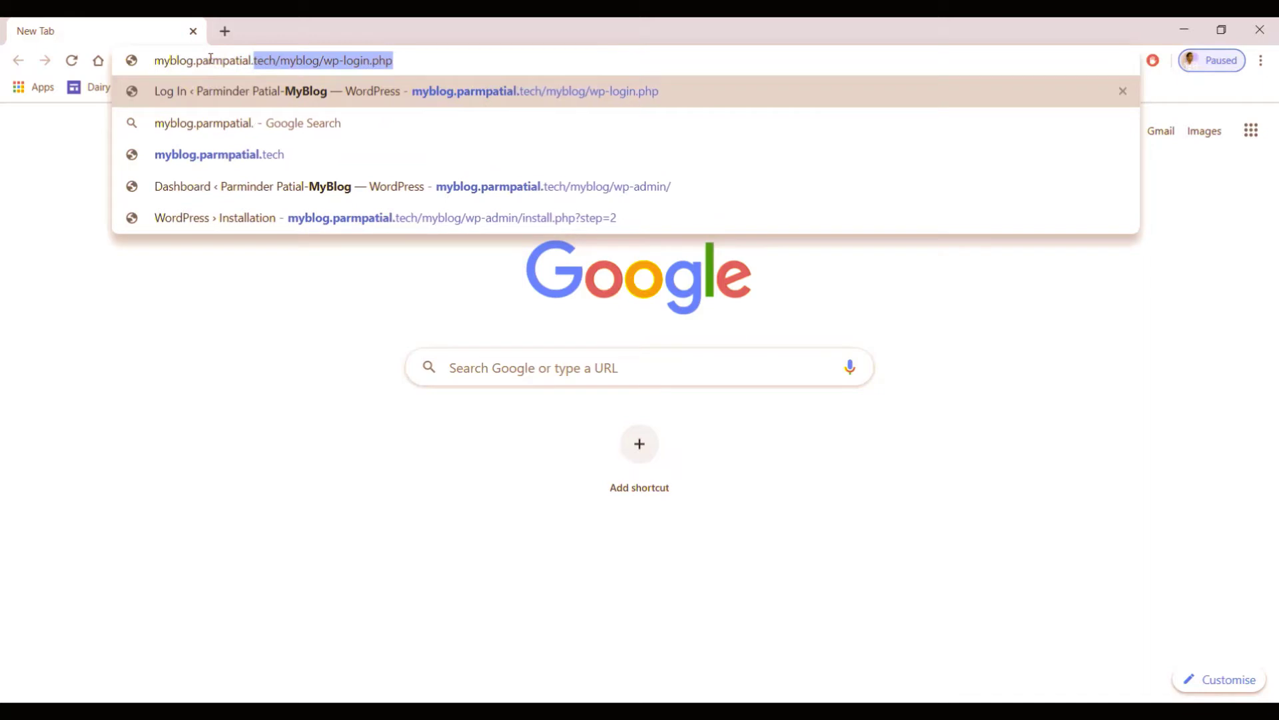
text(tech)
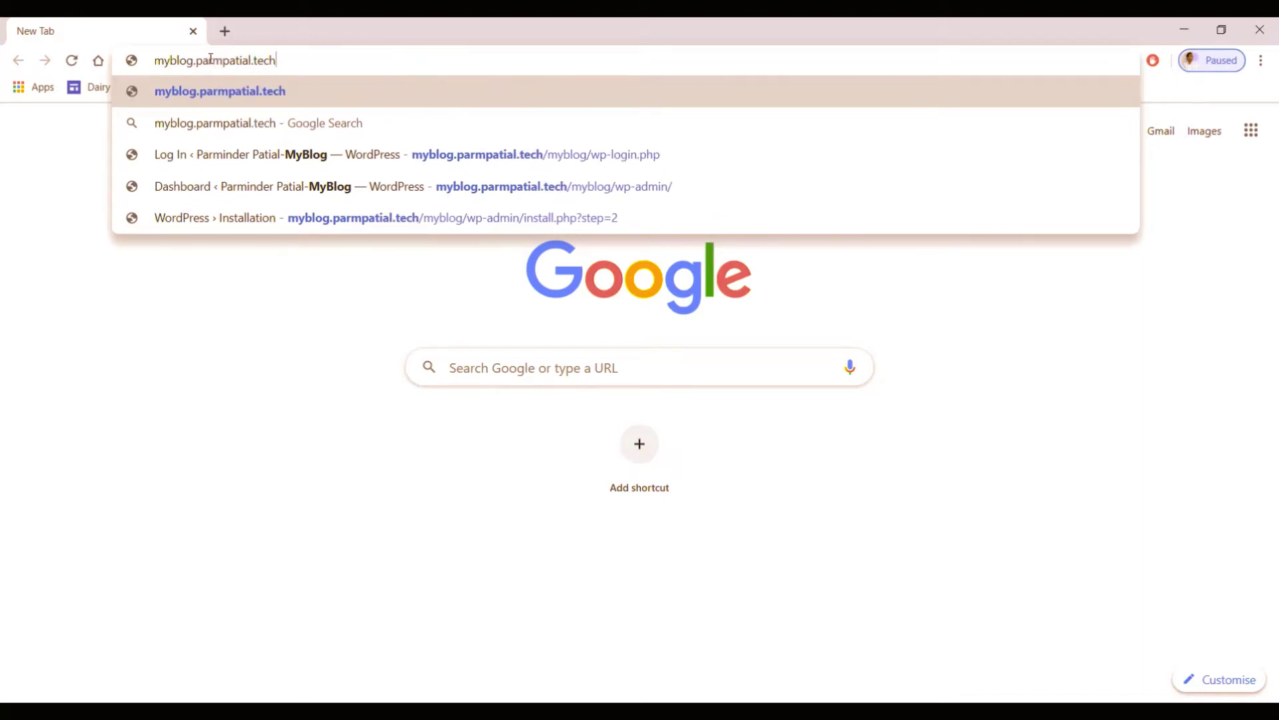
text(/)
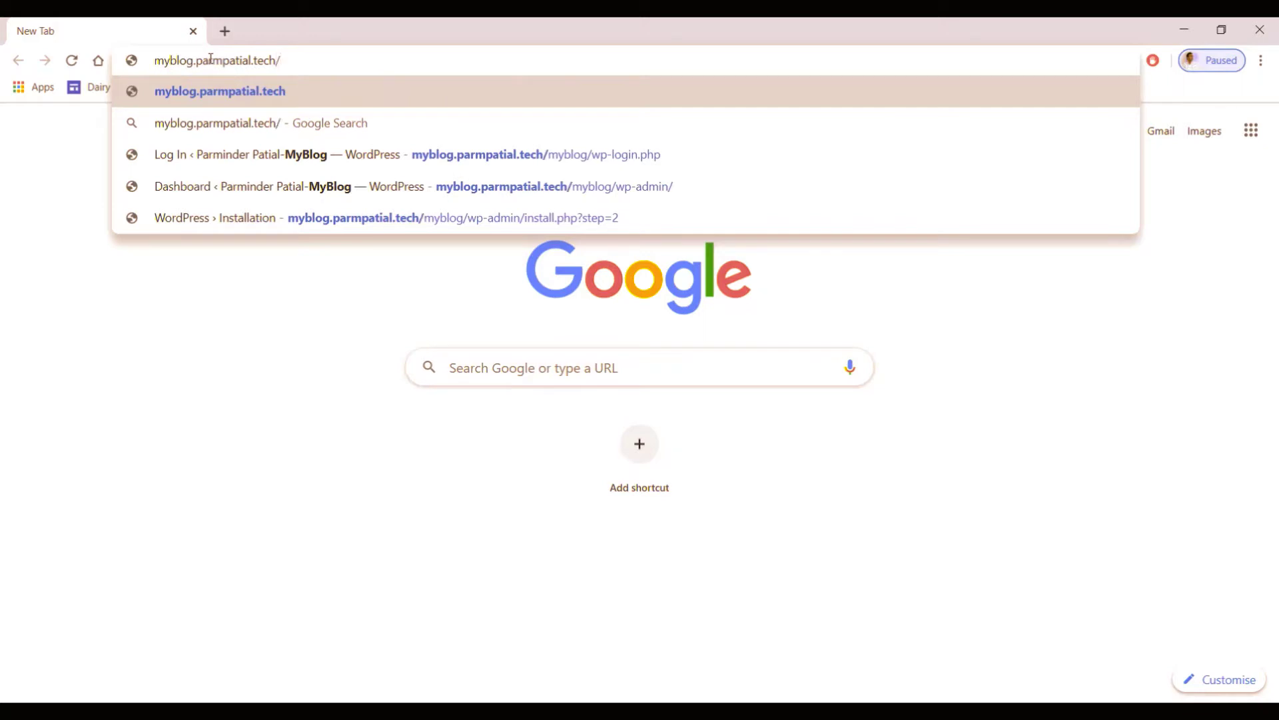
text(bl)
key(BackSpace)
key(BackSpace)
text(m)
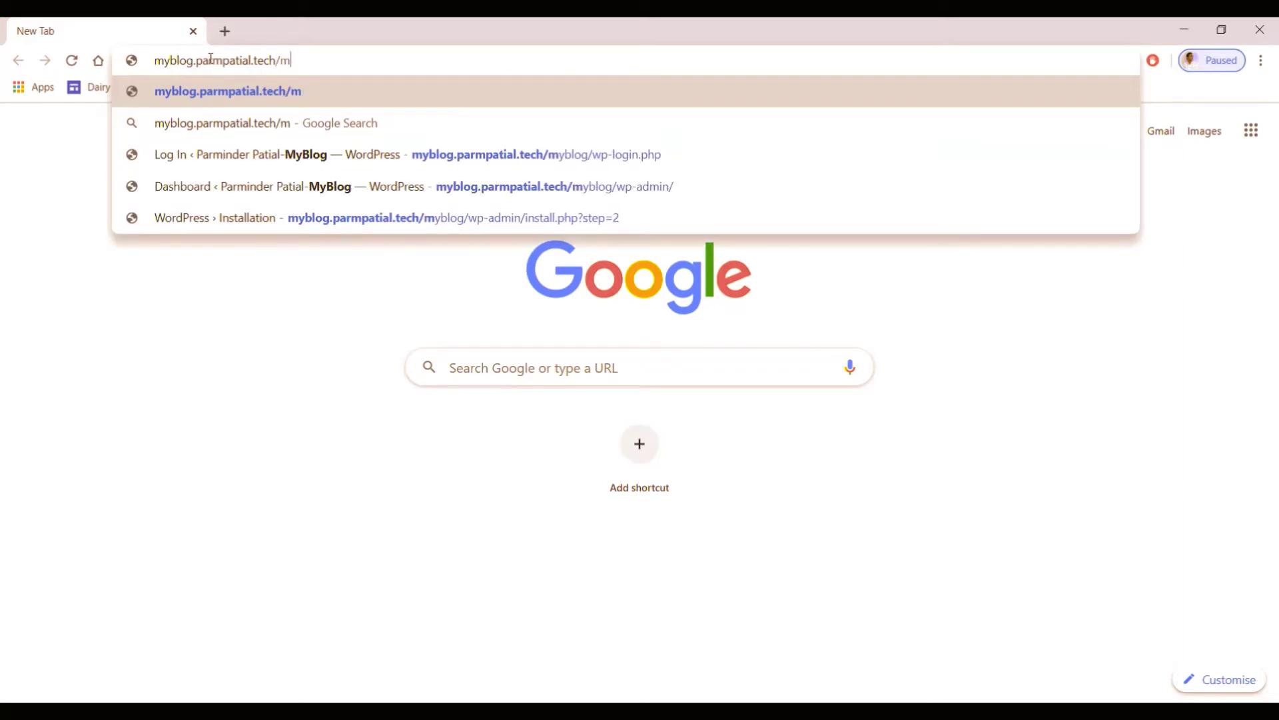
text(yblog)
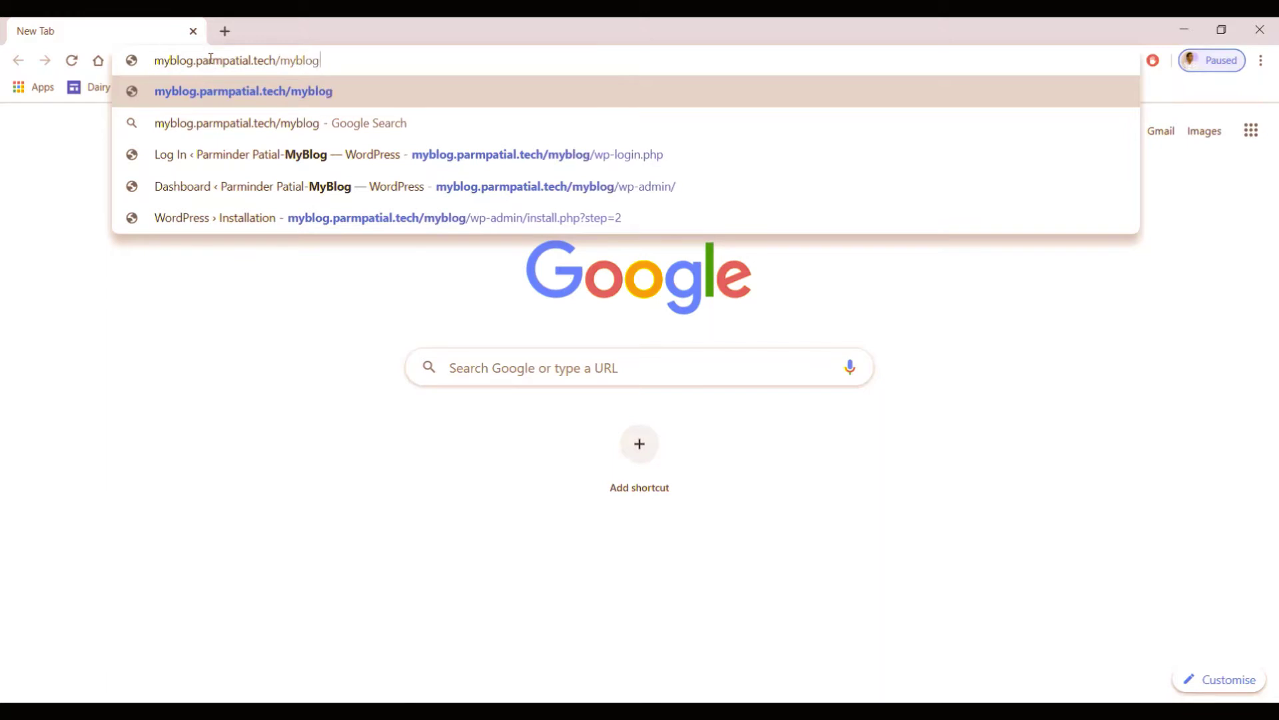
text(/)
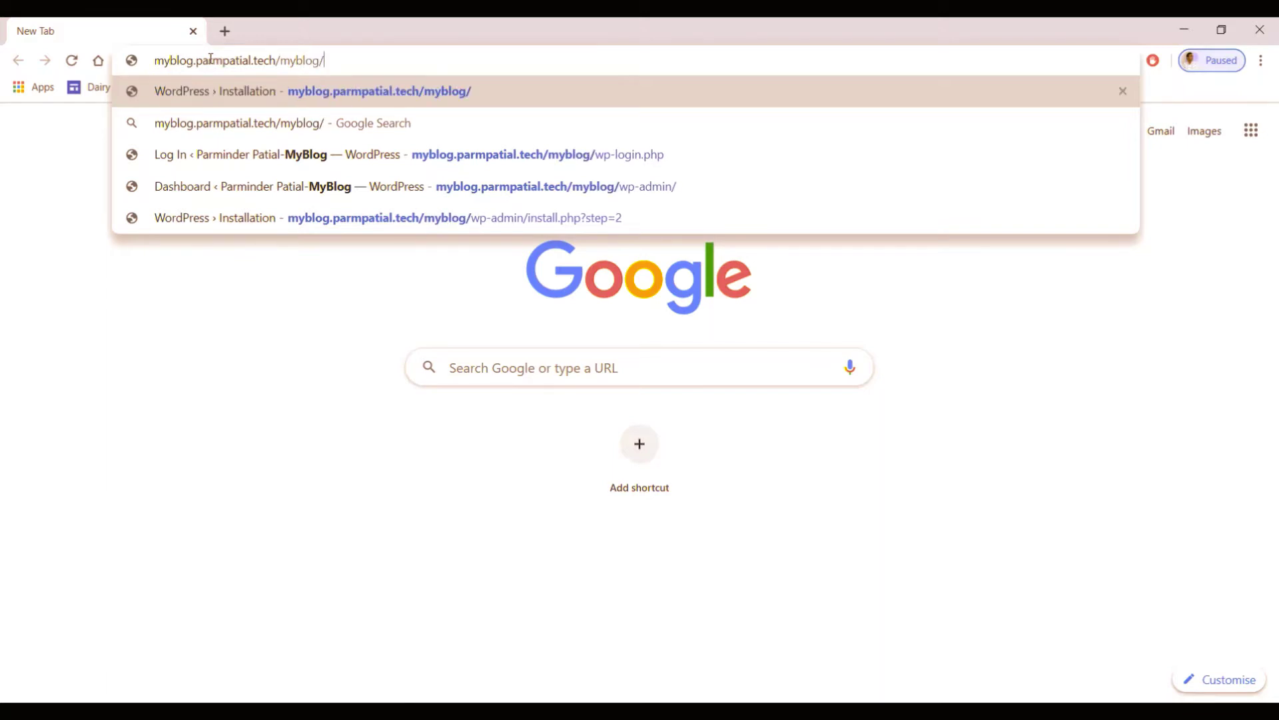
text(wp-)
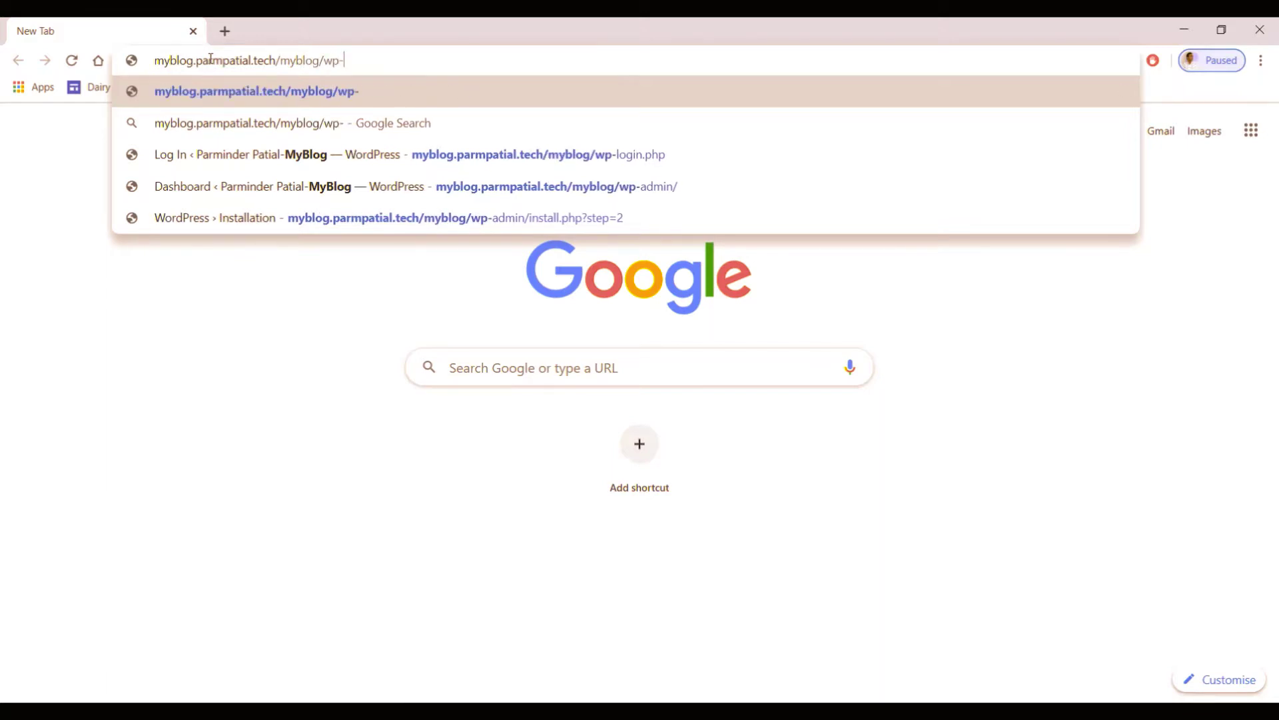
text(admi)
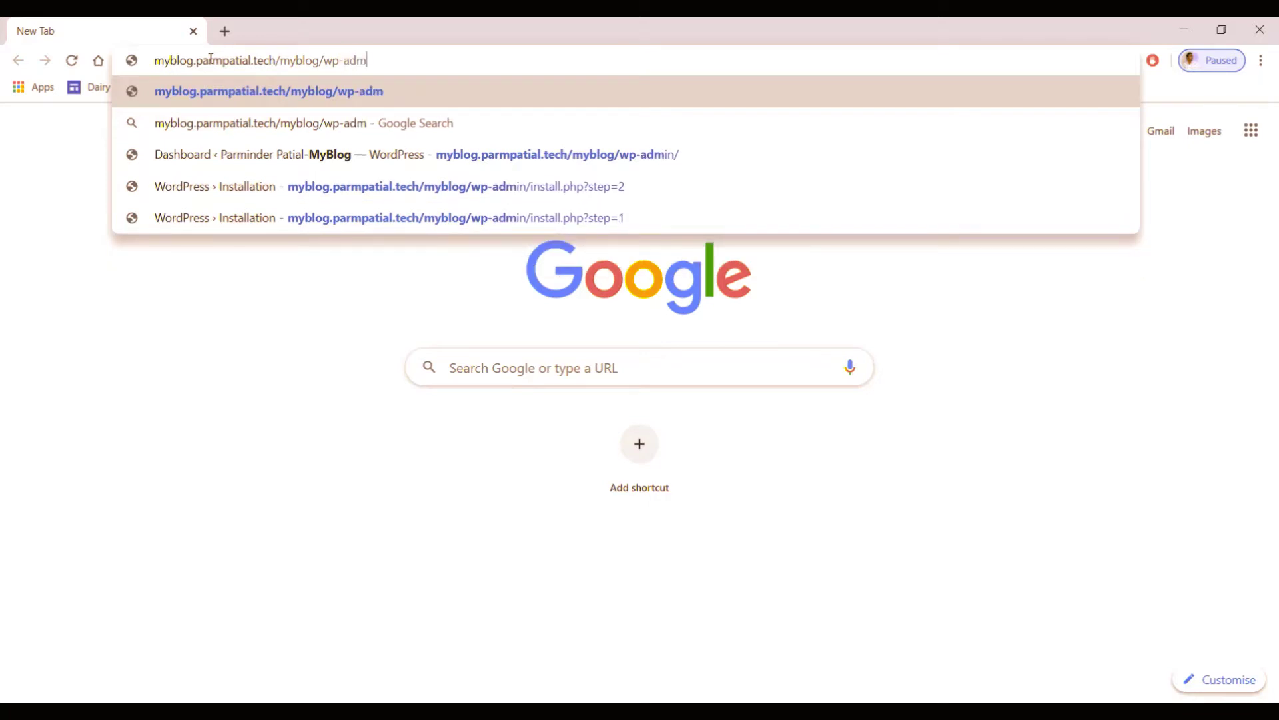
text(n)
key(Return)
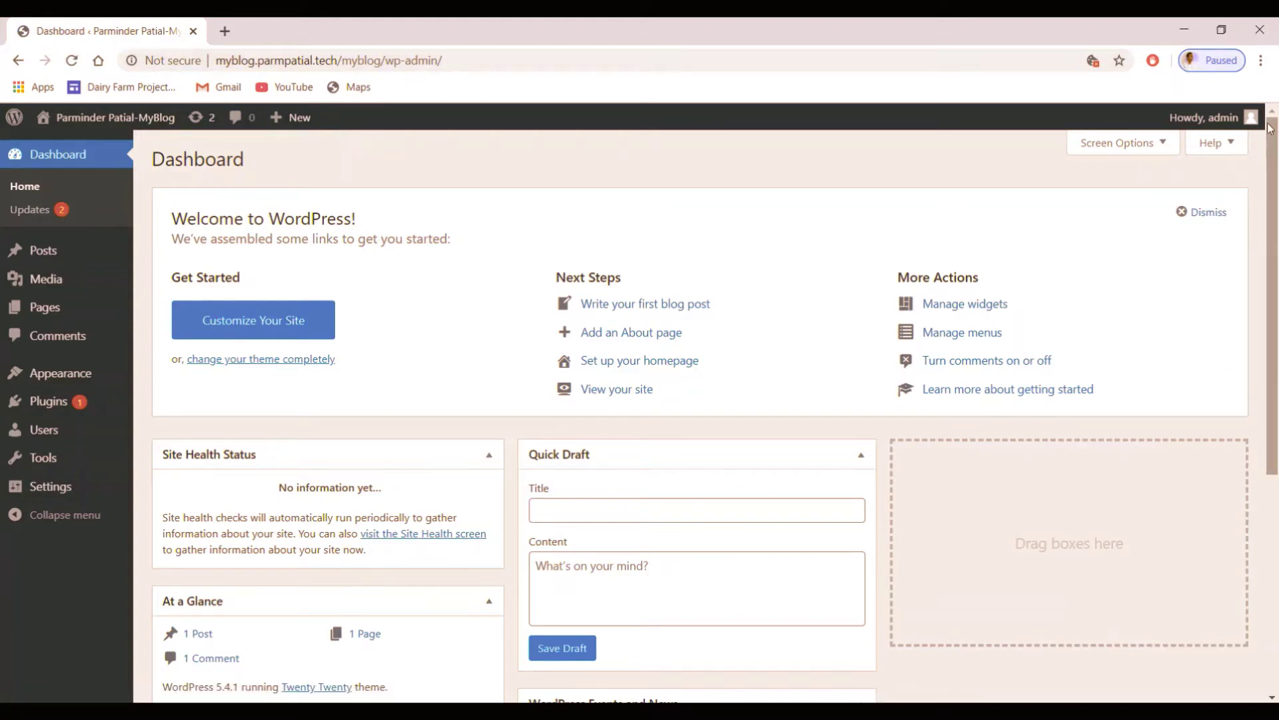
Log out of the WordPress admin account and load myblog.parmpatial.tech/myblog/wp-admin again
mouse_move(1243, 128)
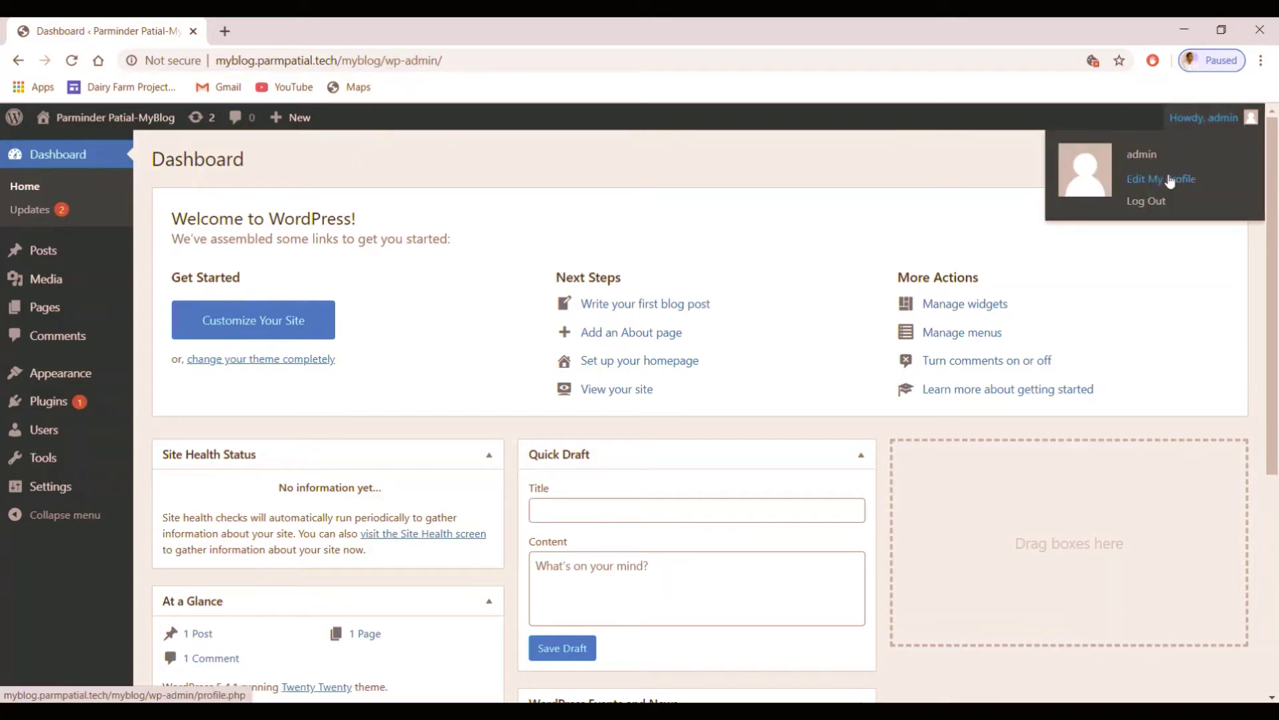
click(1144, 204)
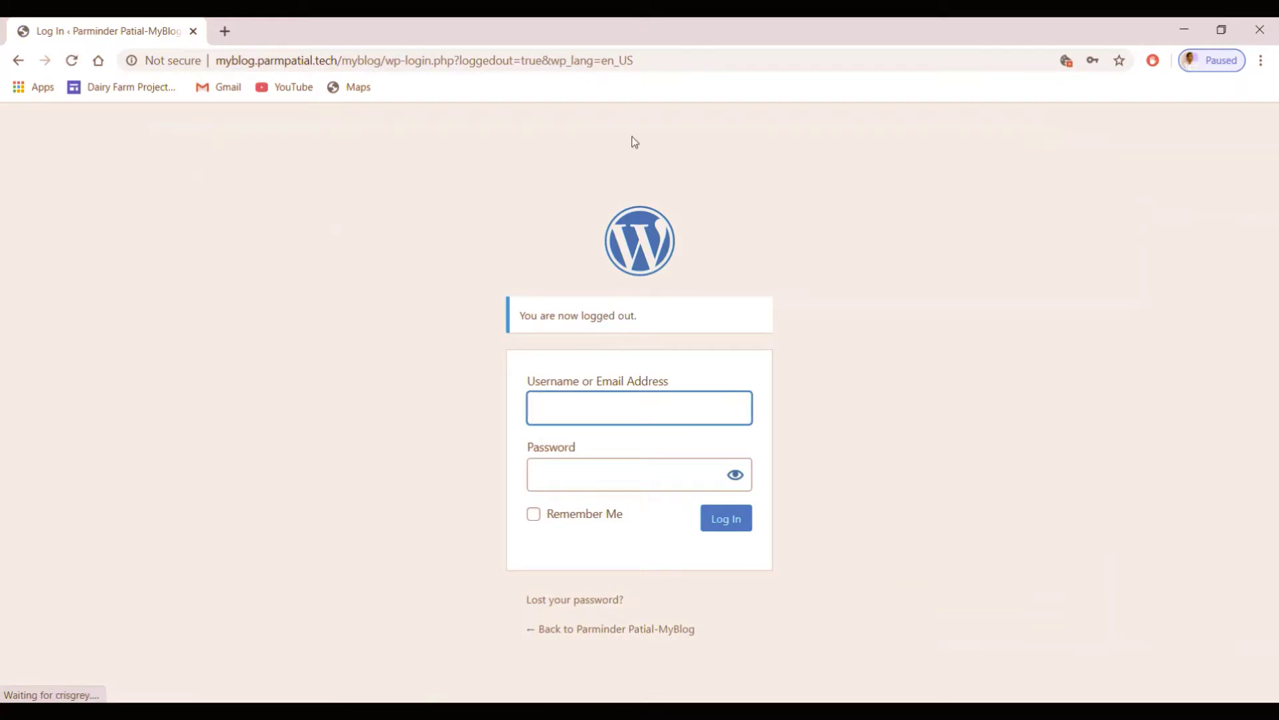
click(659, 55)
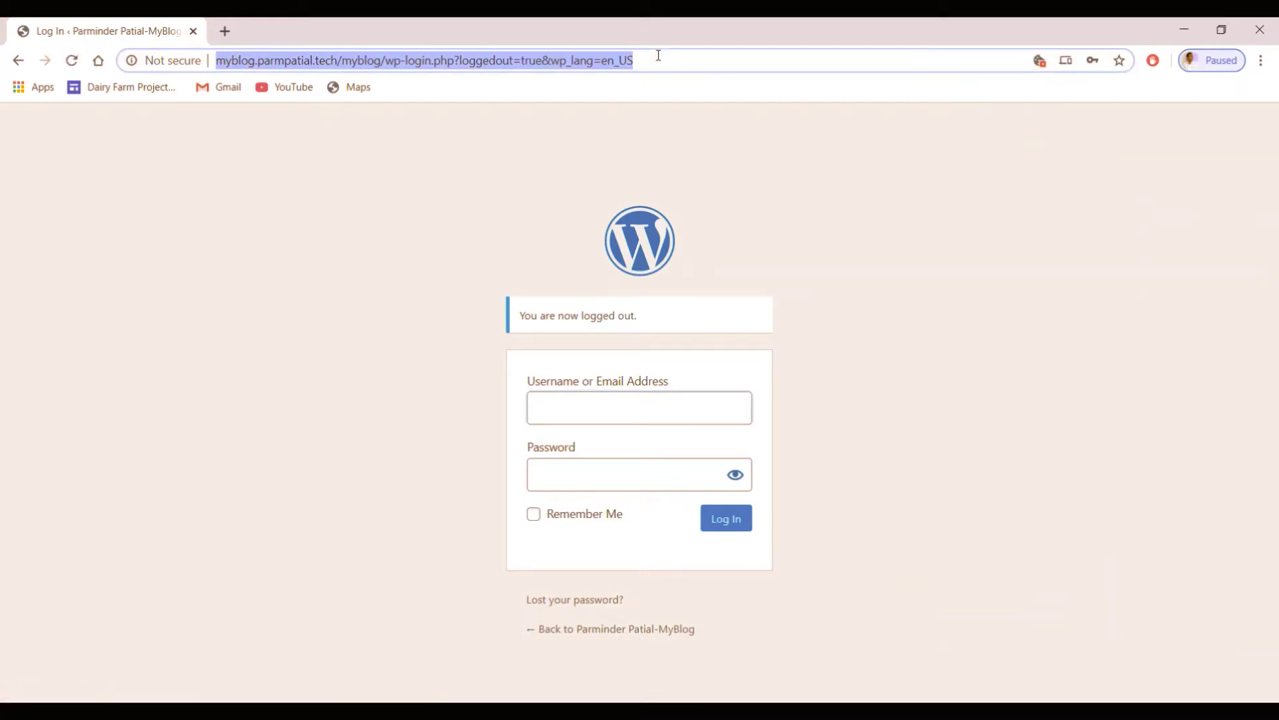
text(my)
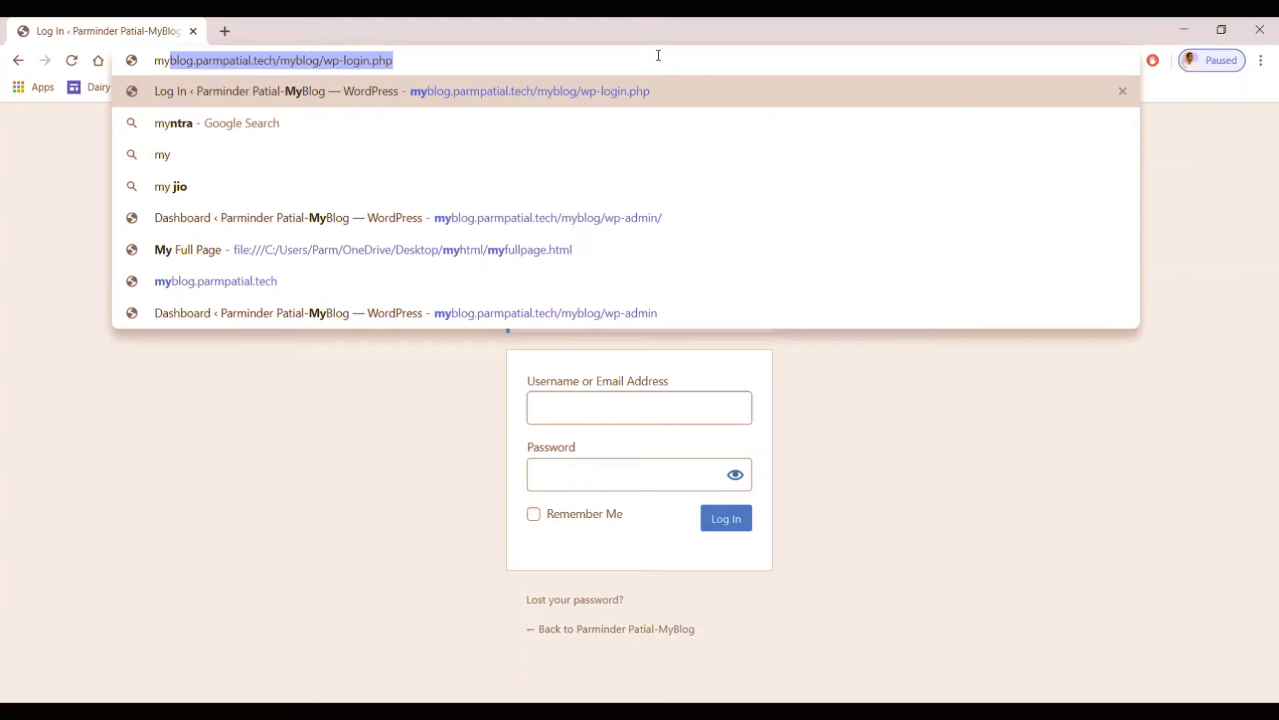
key(End)
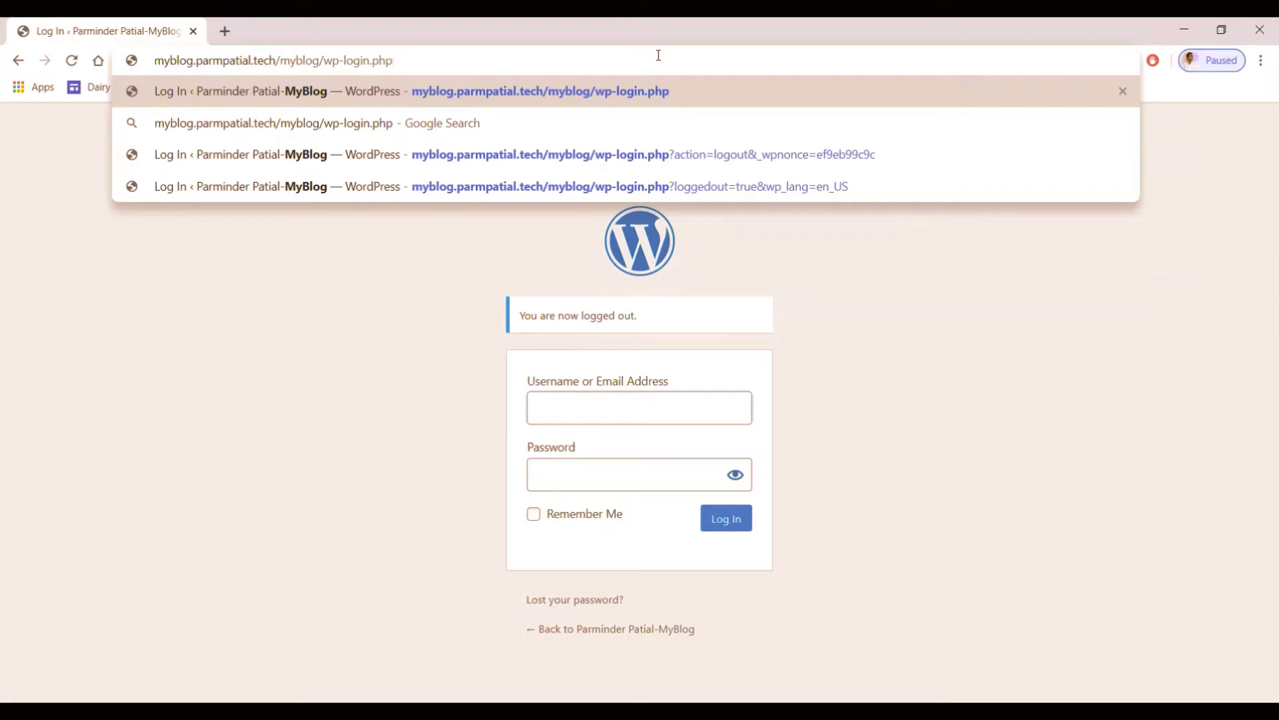
key(BackSpace)
key(BackSpace)
key(BackSpace)
key(BackSpace)
key(BackSpace)
key(BackSpace)
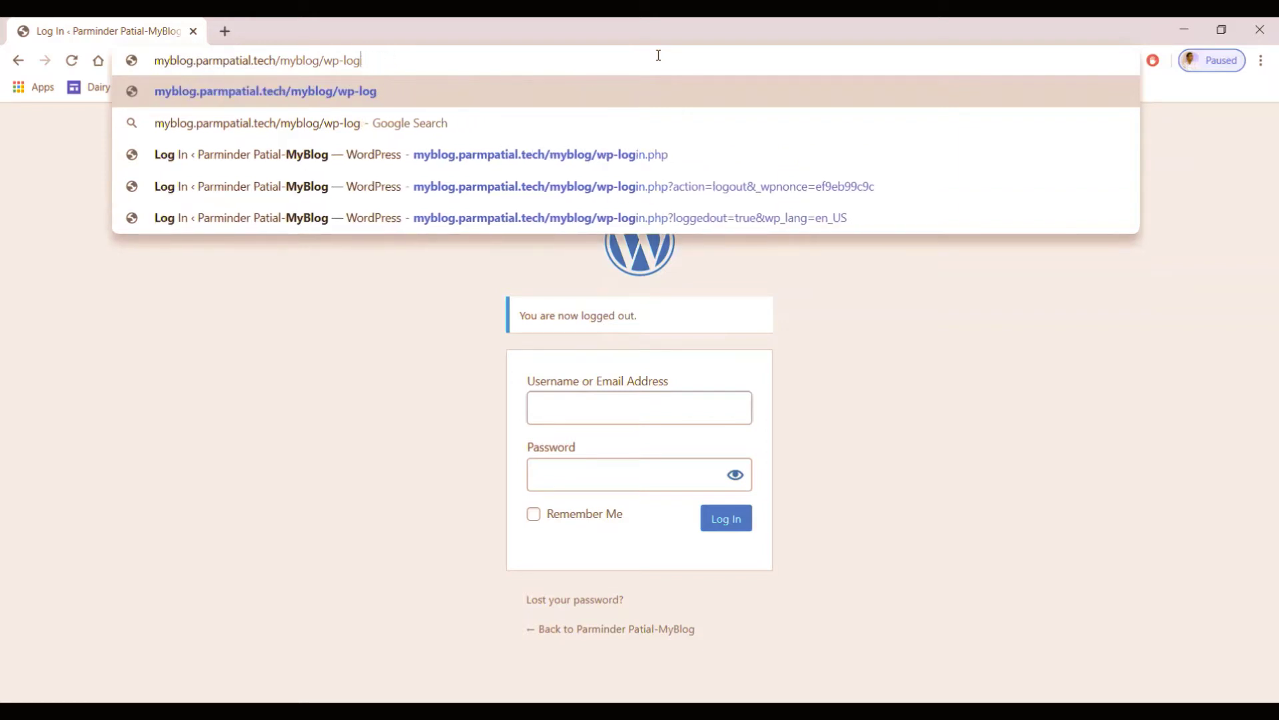
key(BackSpace)
key(BackSpace)
key(BackSpace)
text(ad)
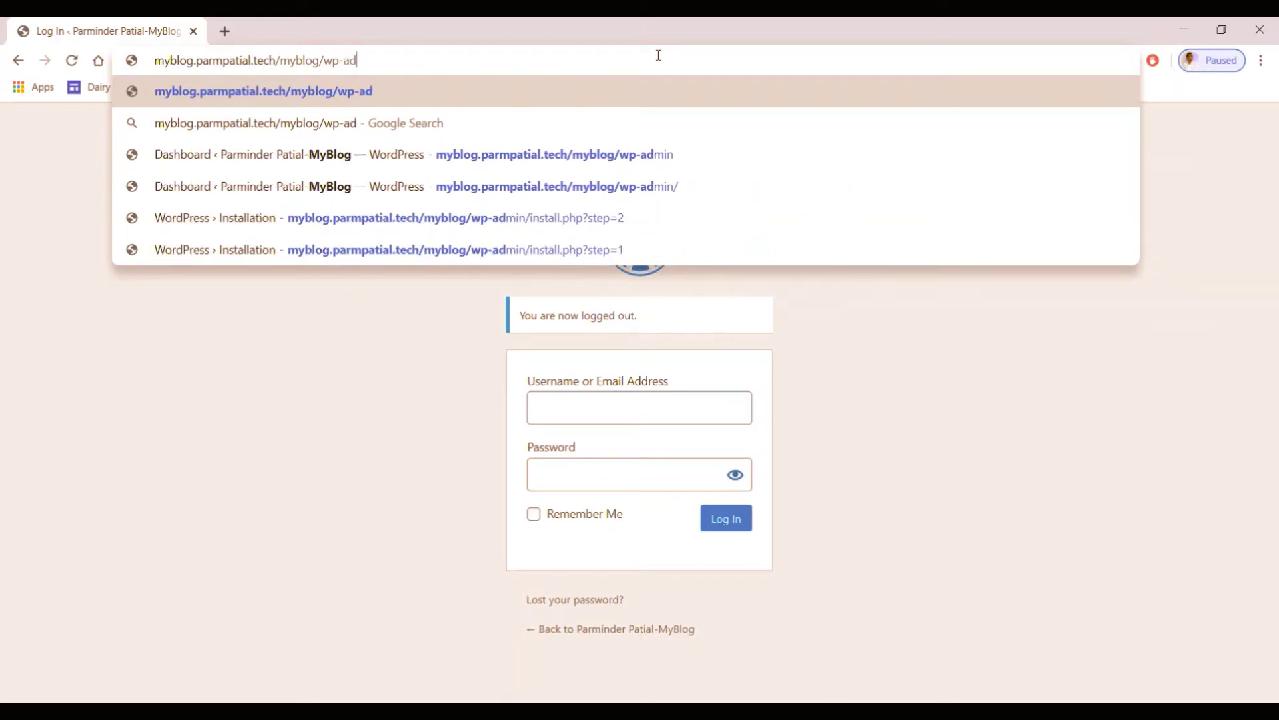
text(min)
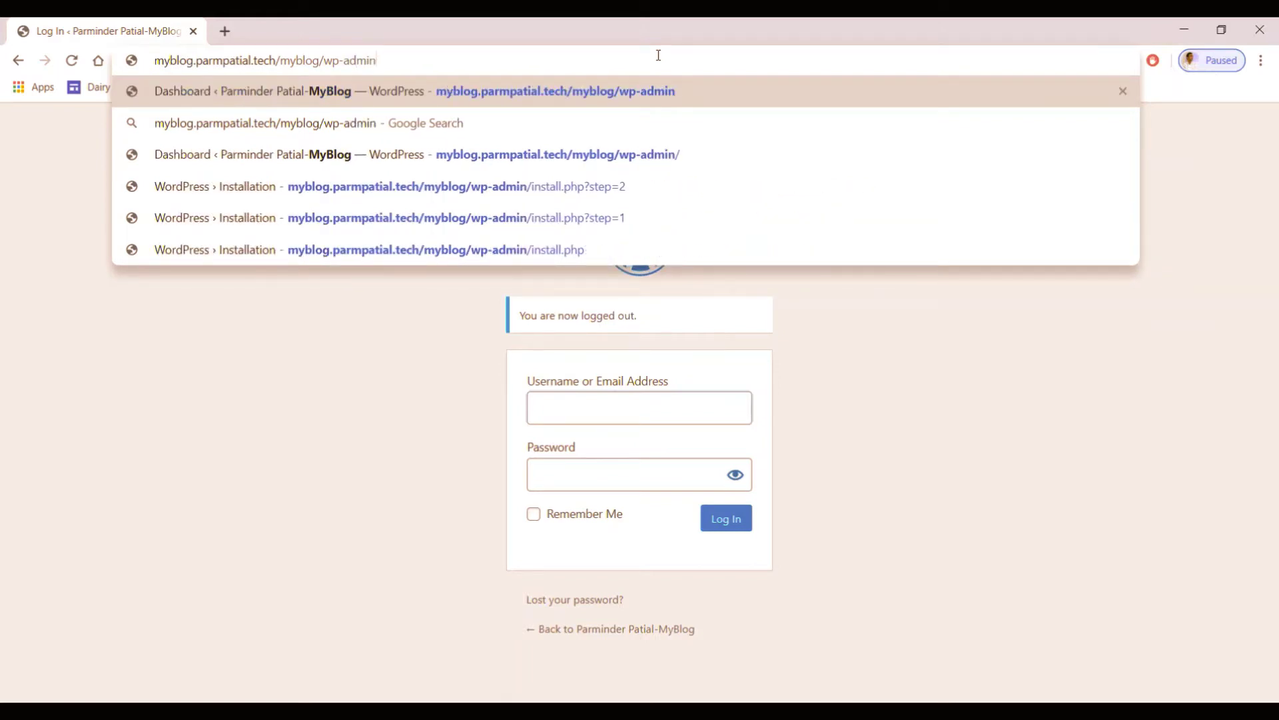
key(Return)
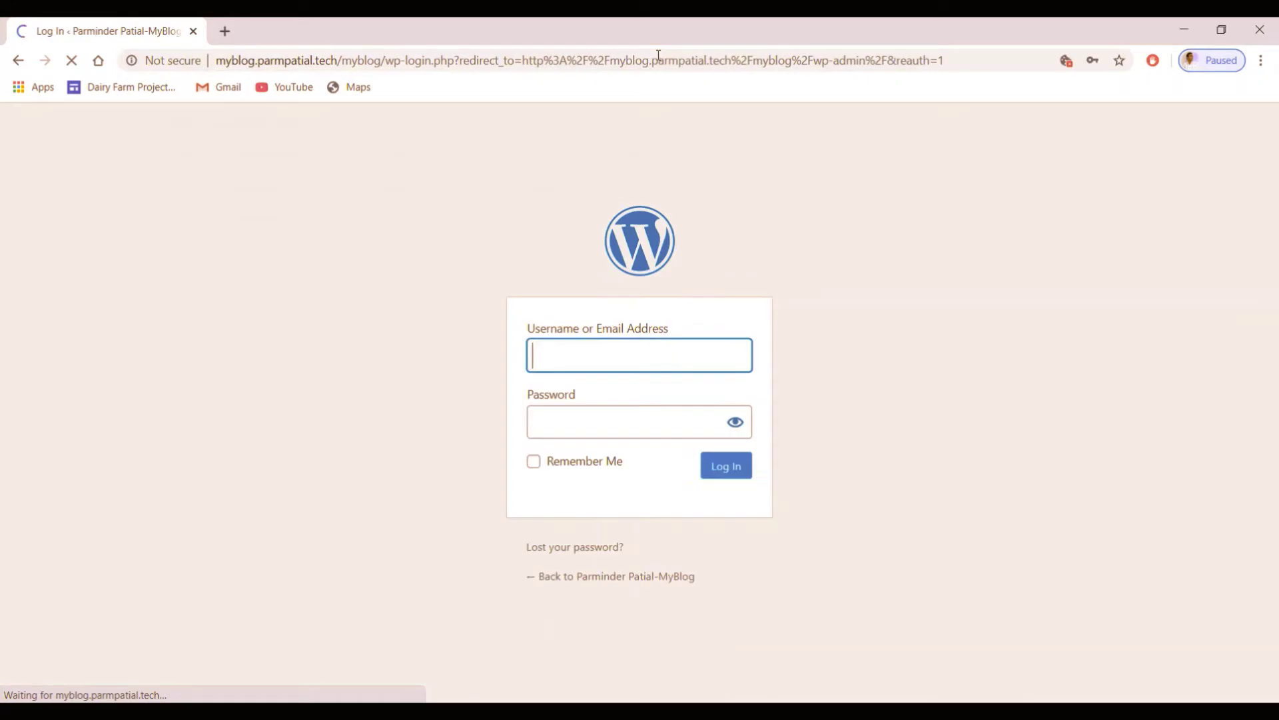
Log in to the WordPress dashboard with the username admin and the account password
click(629, 351)
text(ad)
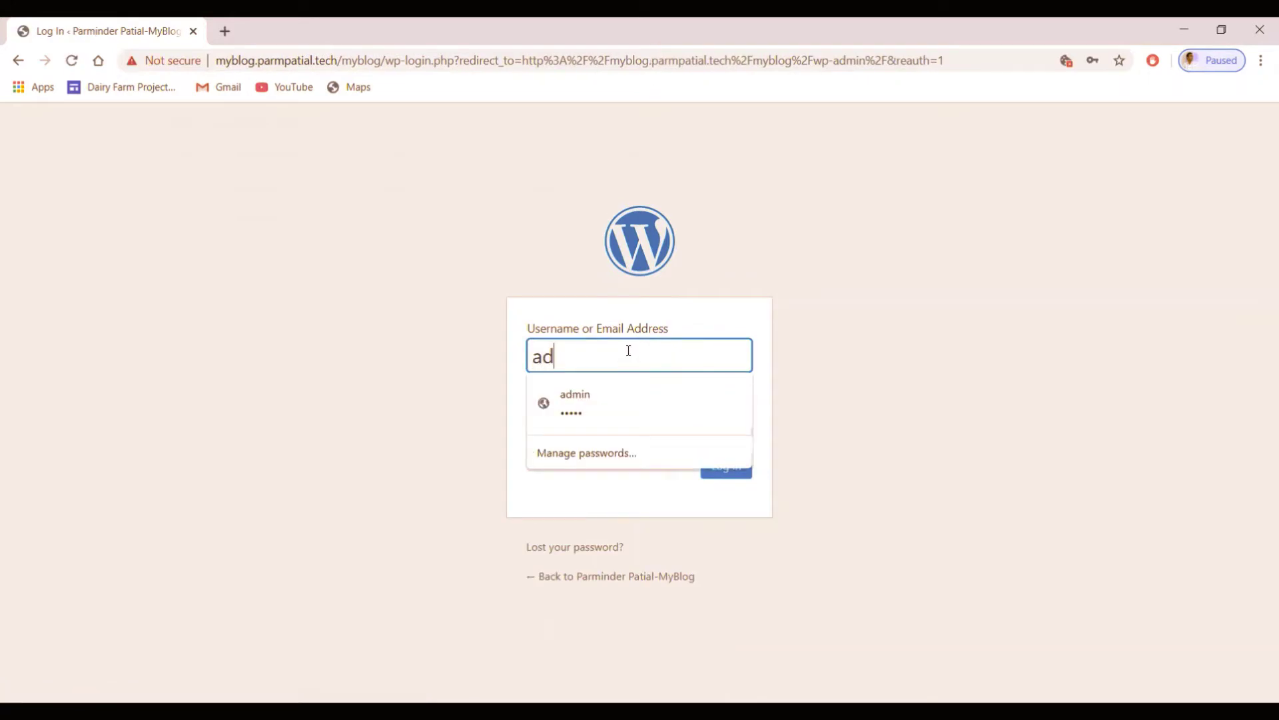
text(min)
key(Tab)
text(*****)
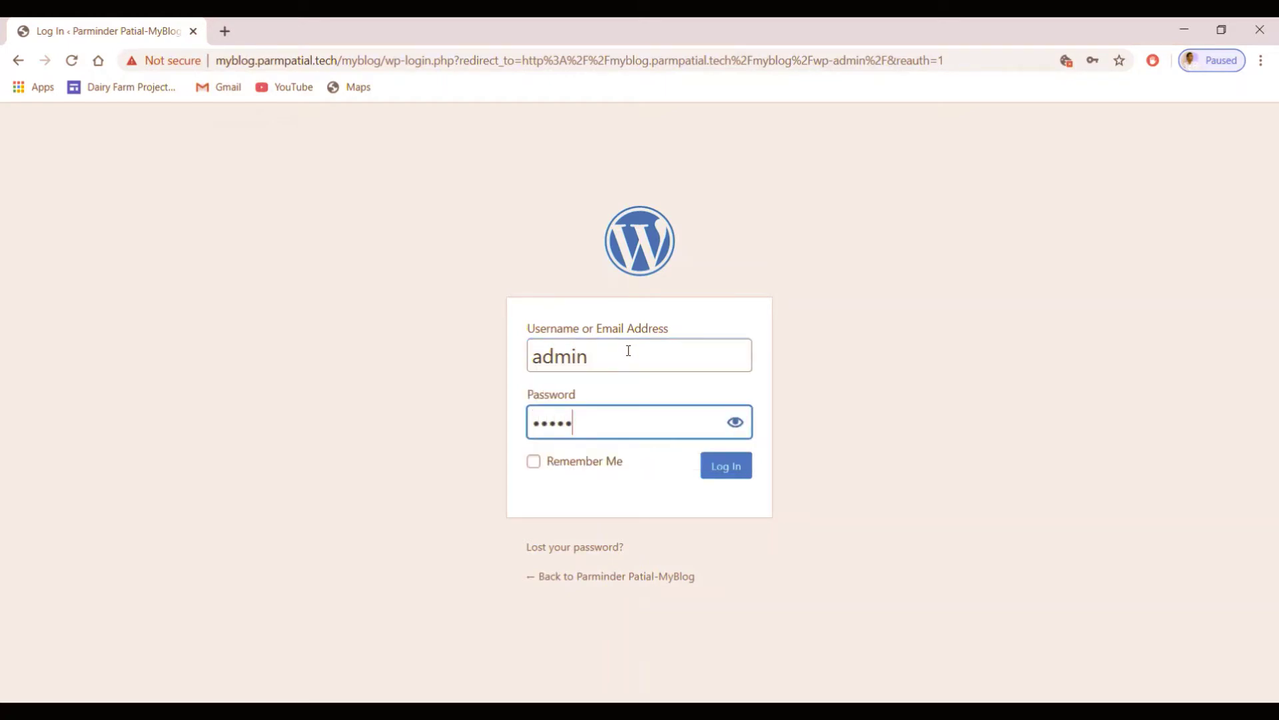
click(717, 465)
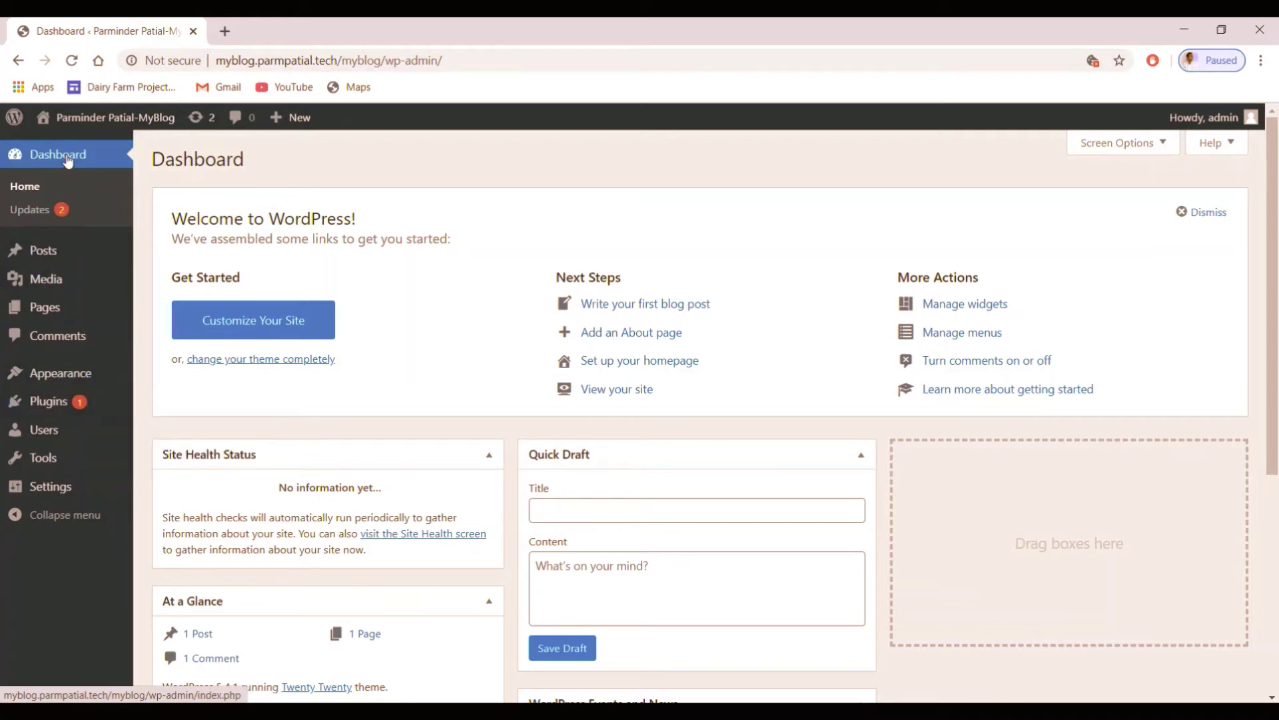
Open the blog's public site in a new tab and look over its home page from the first post to the footer widgets
mouse_move(44, 126)
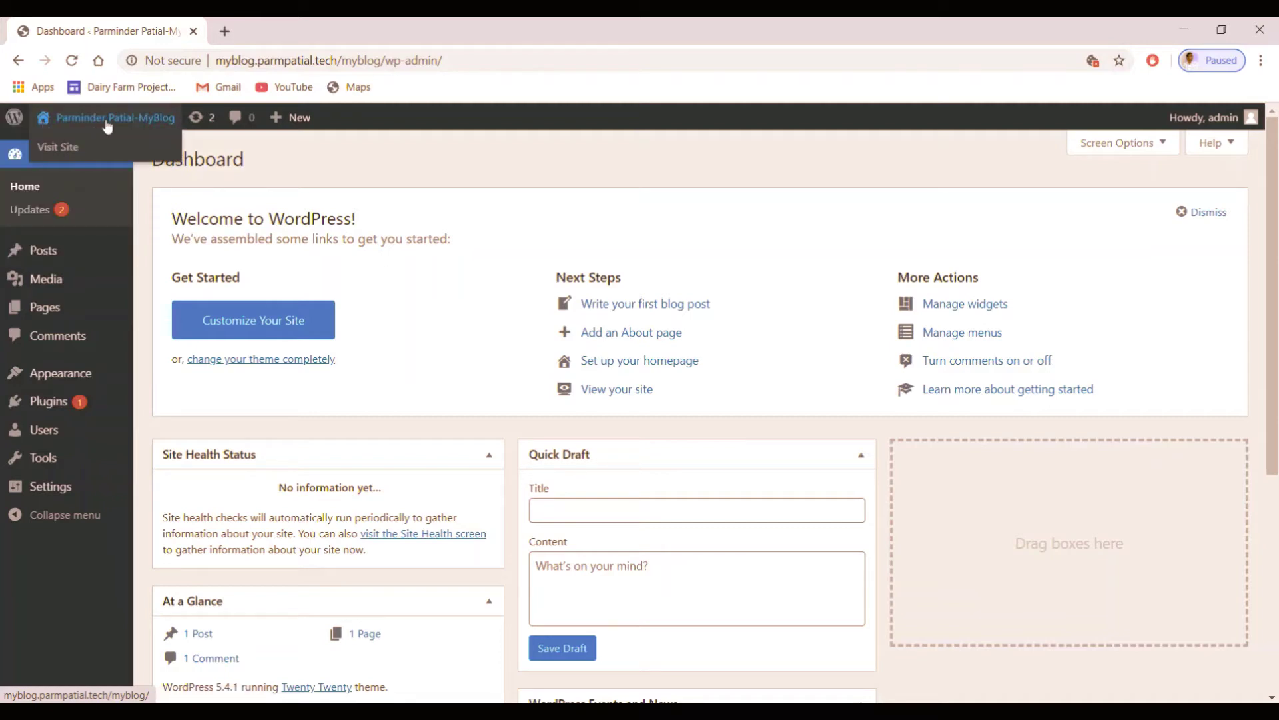
right_click(62, 151)
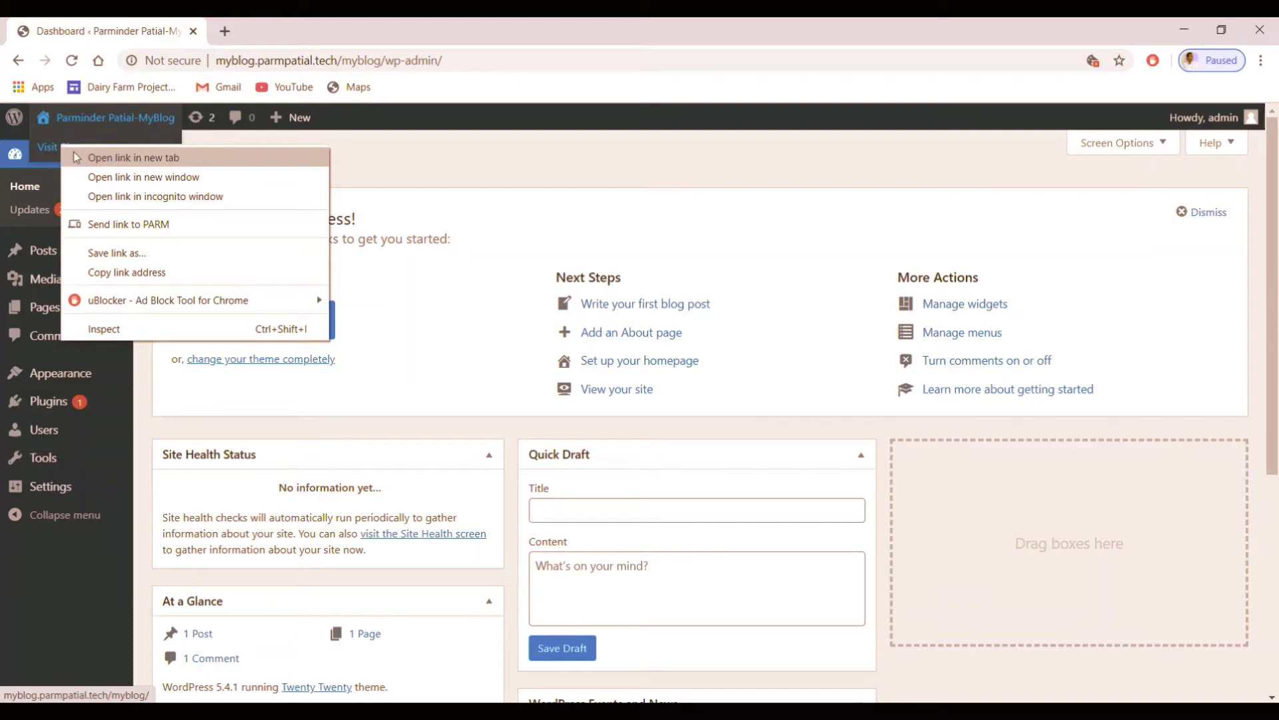
click(110, 162)
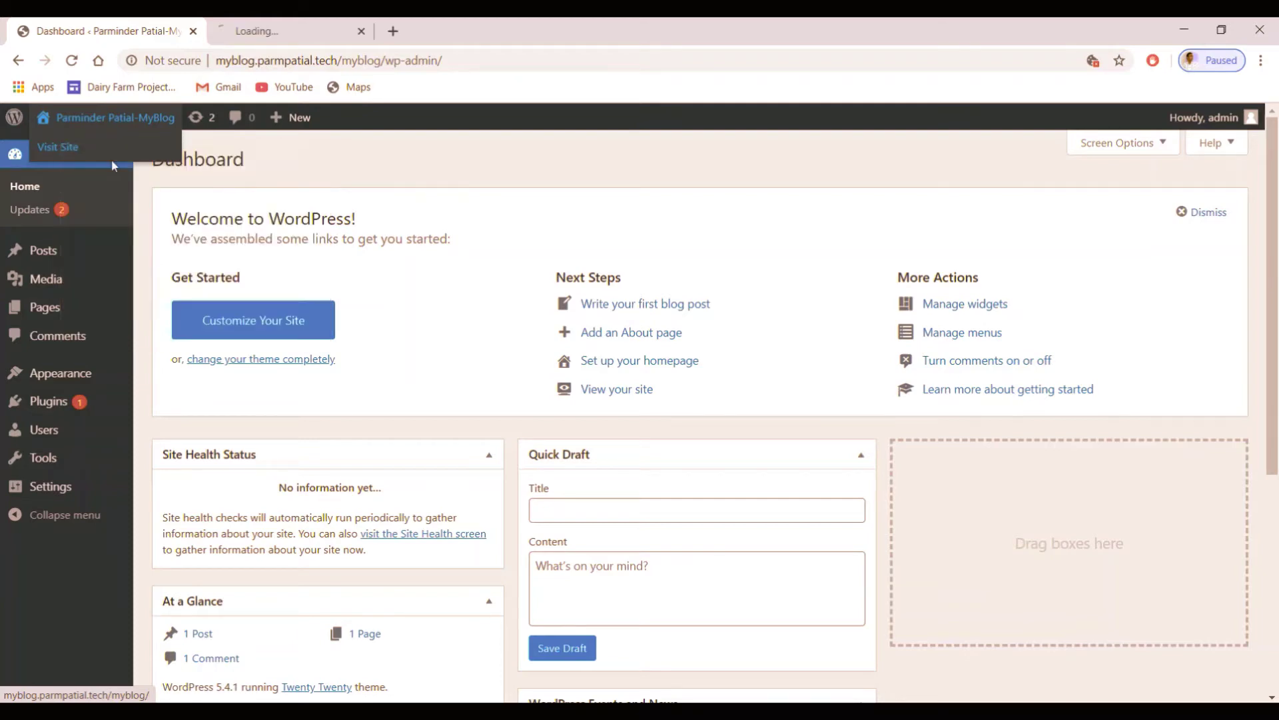
click(280, 31)
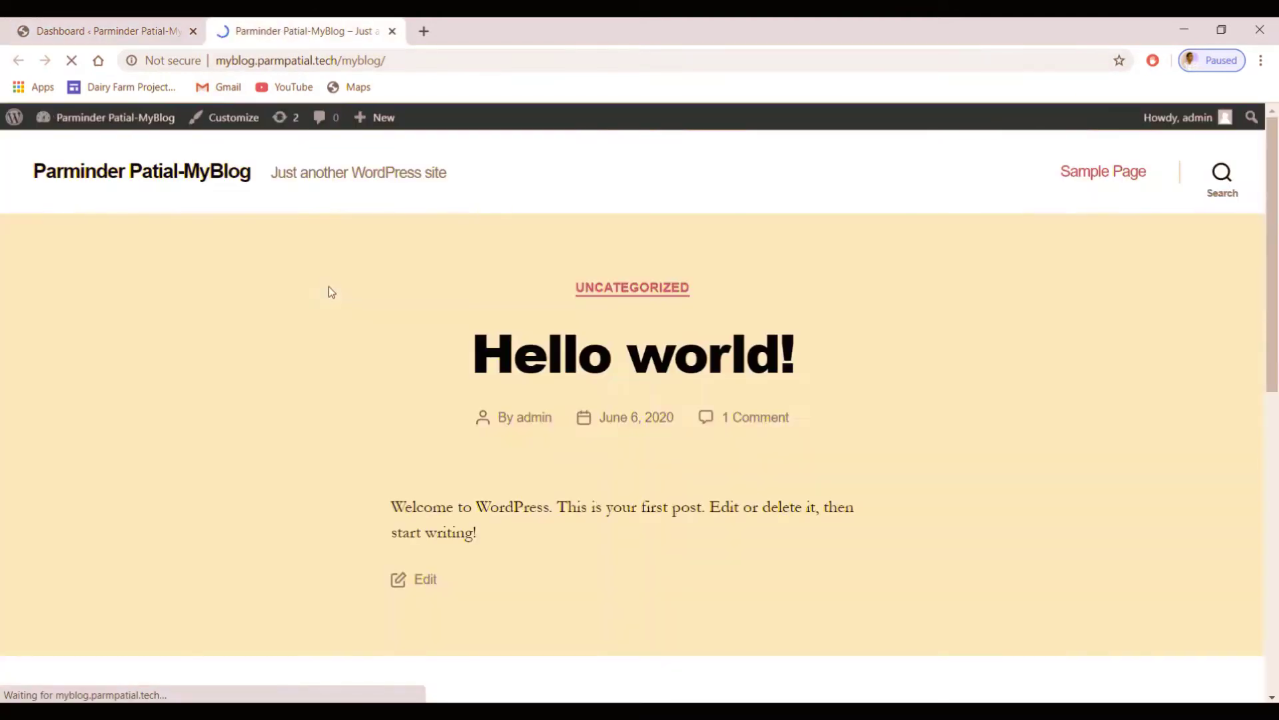
scroll(320, 252, down, 5)
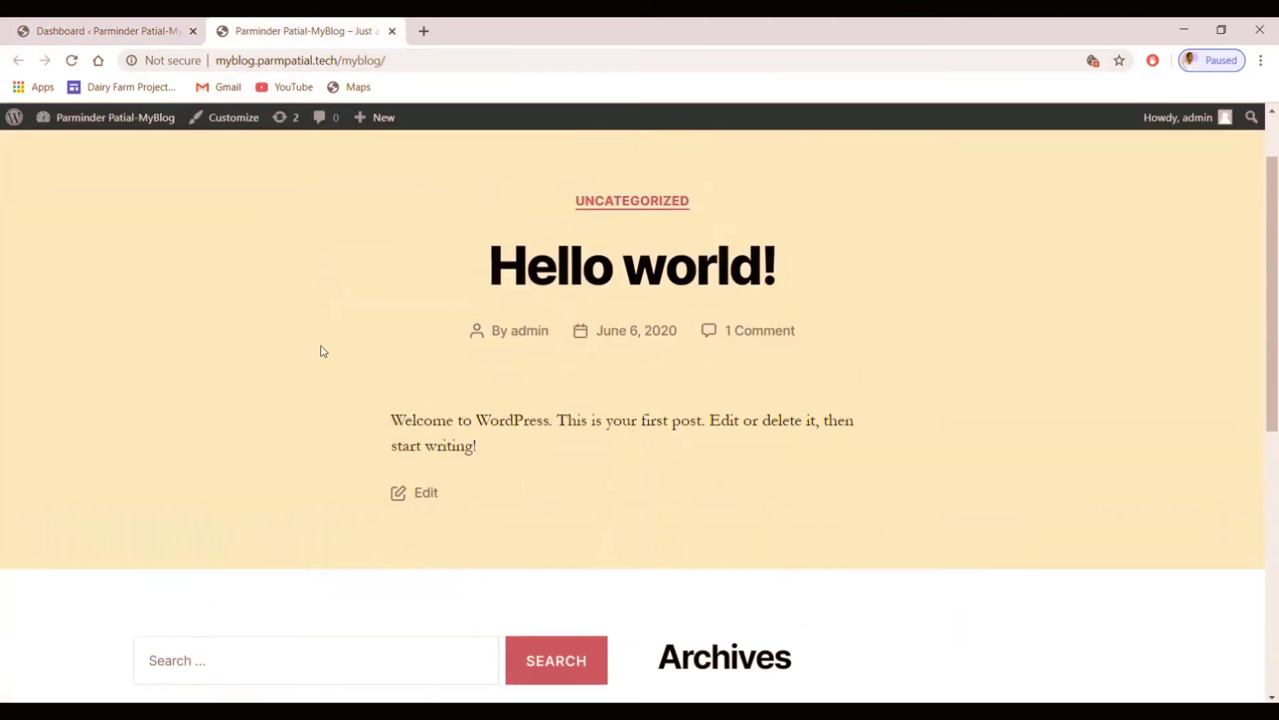
scroll(323, 351, down, 3)
scroll(321, 346, up, 10)
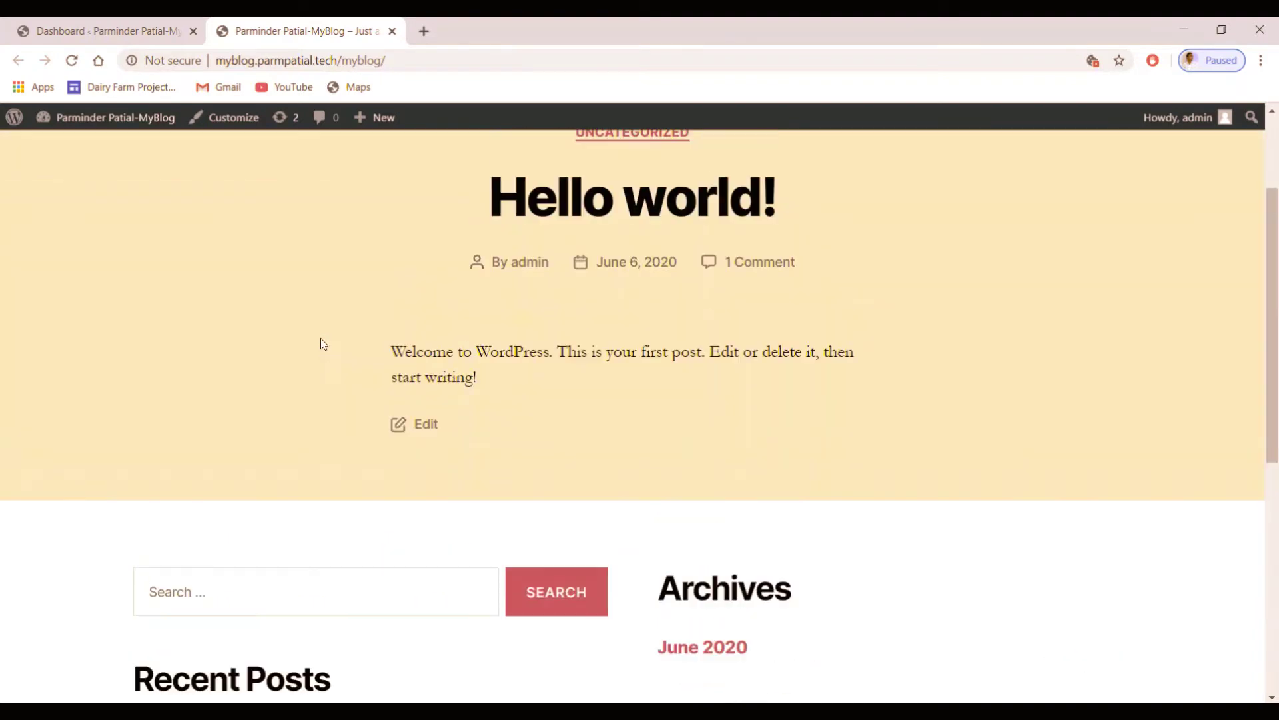
scroll(315, 324, down, 10)
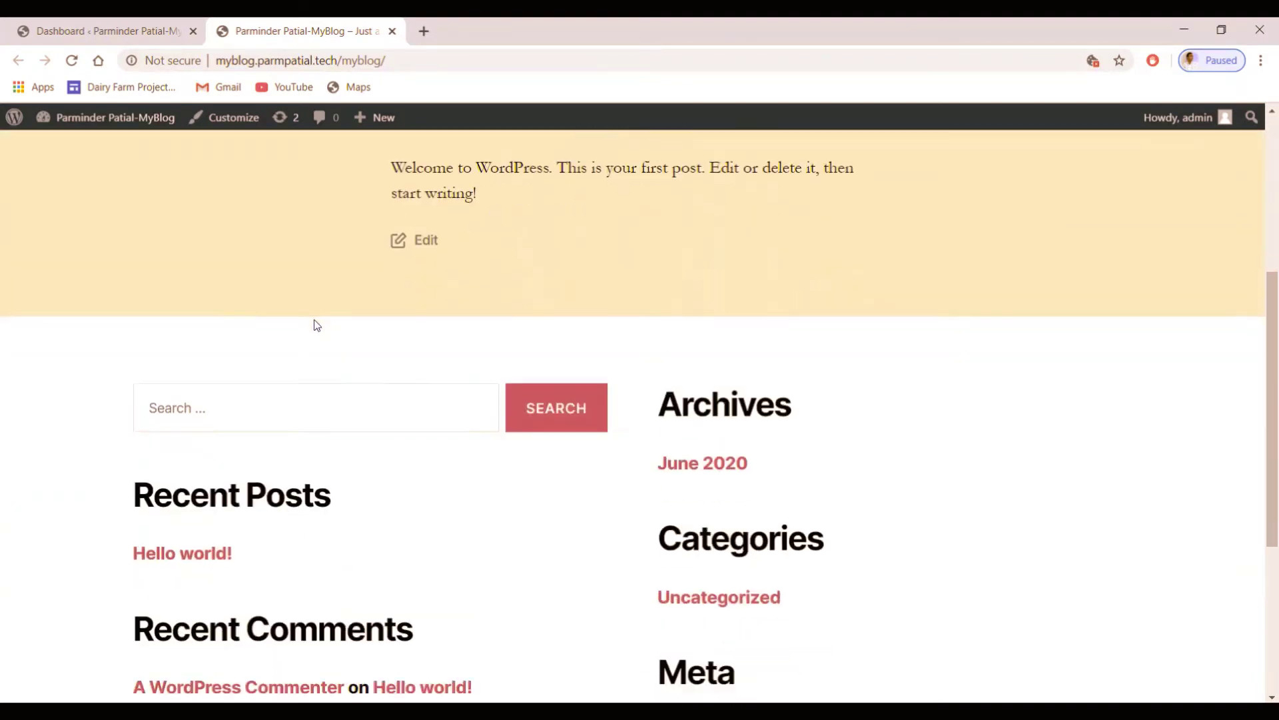
scroll(317, 324, up, 10)
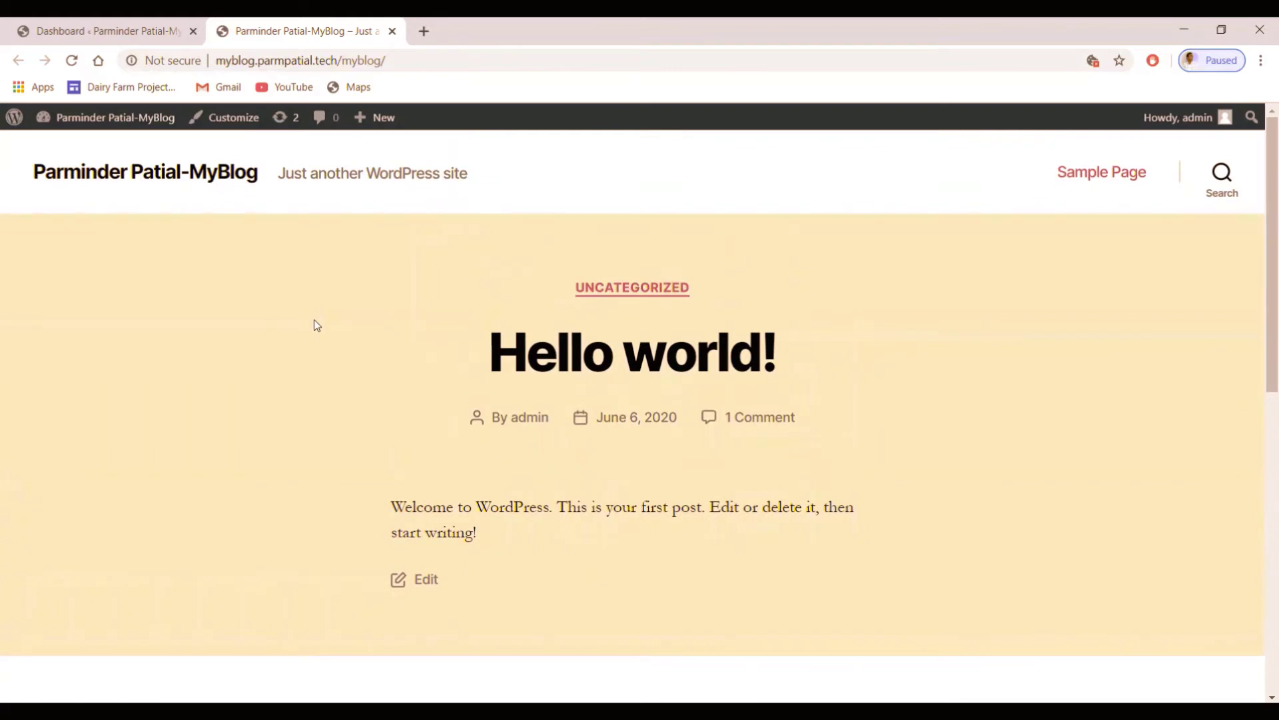
Review the public home page again, from the Hello world! post to the Recent Posts, Categories and Meta widgets
scroll(318, 325, down, 4)
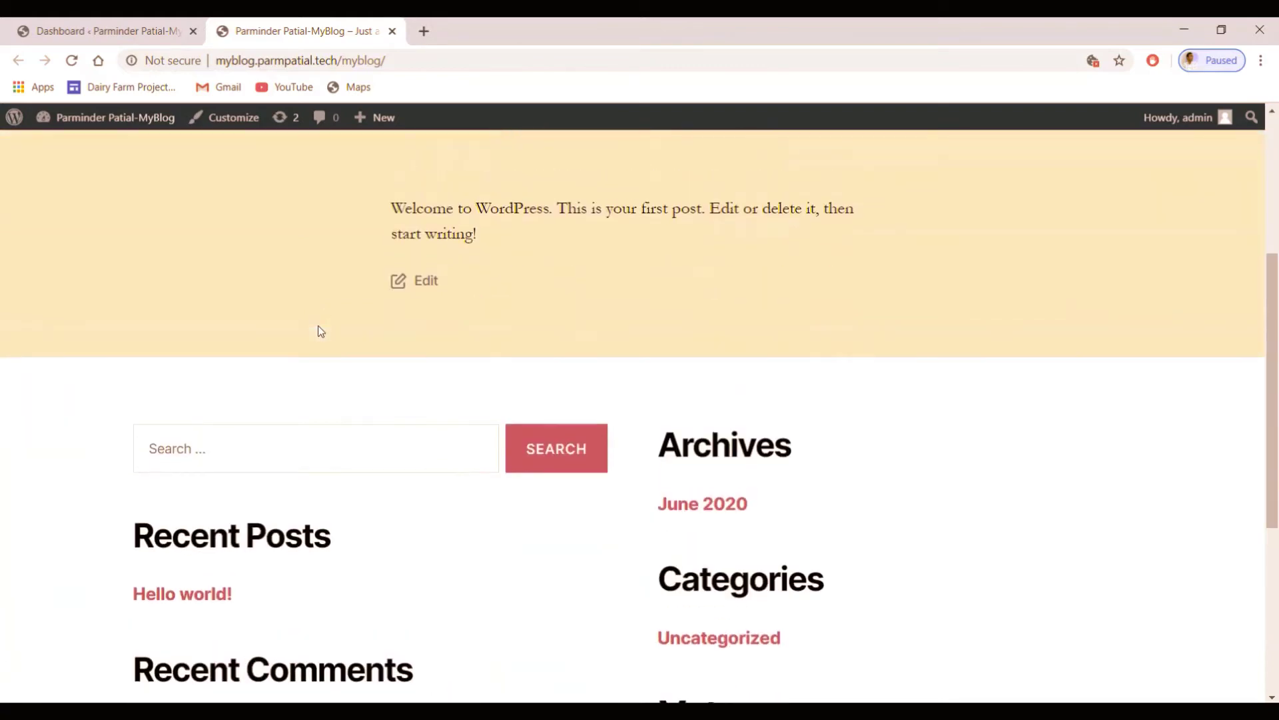
scroll(318, 327, up, 4)
scroll(318, 326, down, 10)
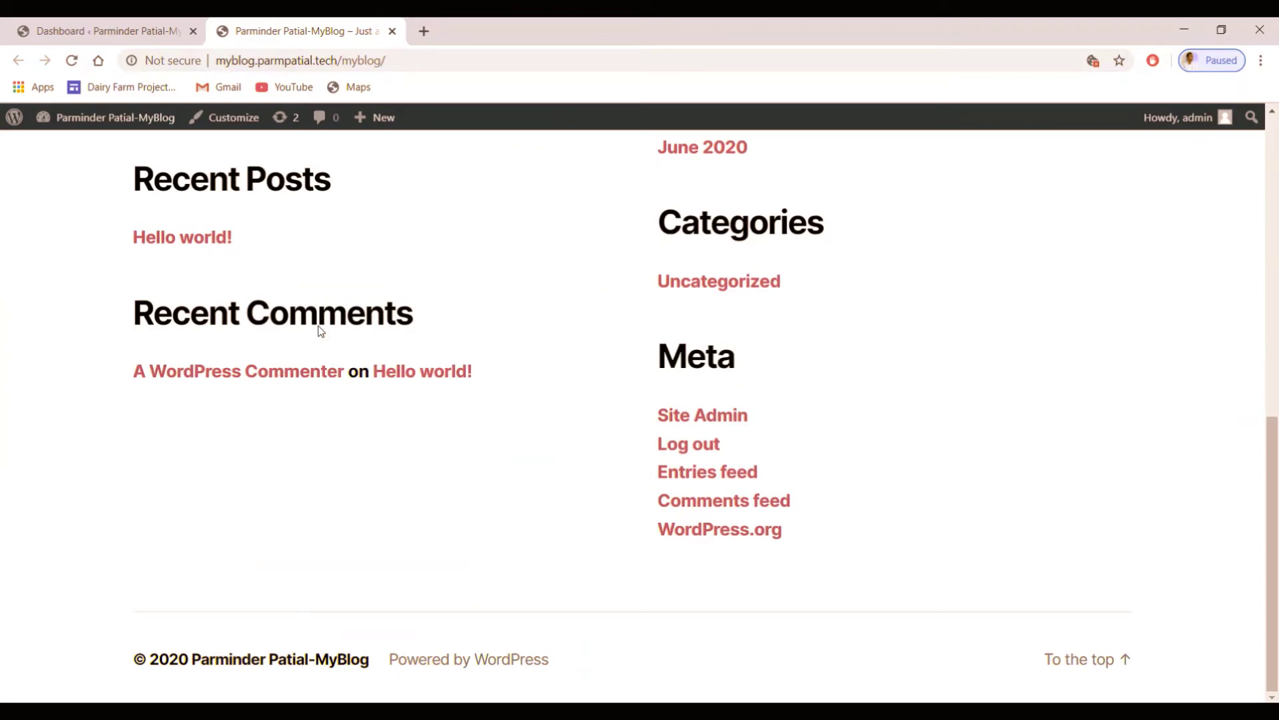
scroll(318, 325, up, 10)
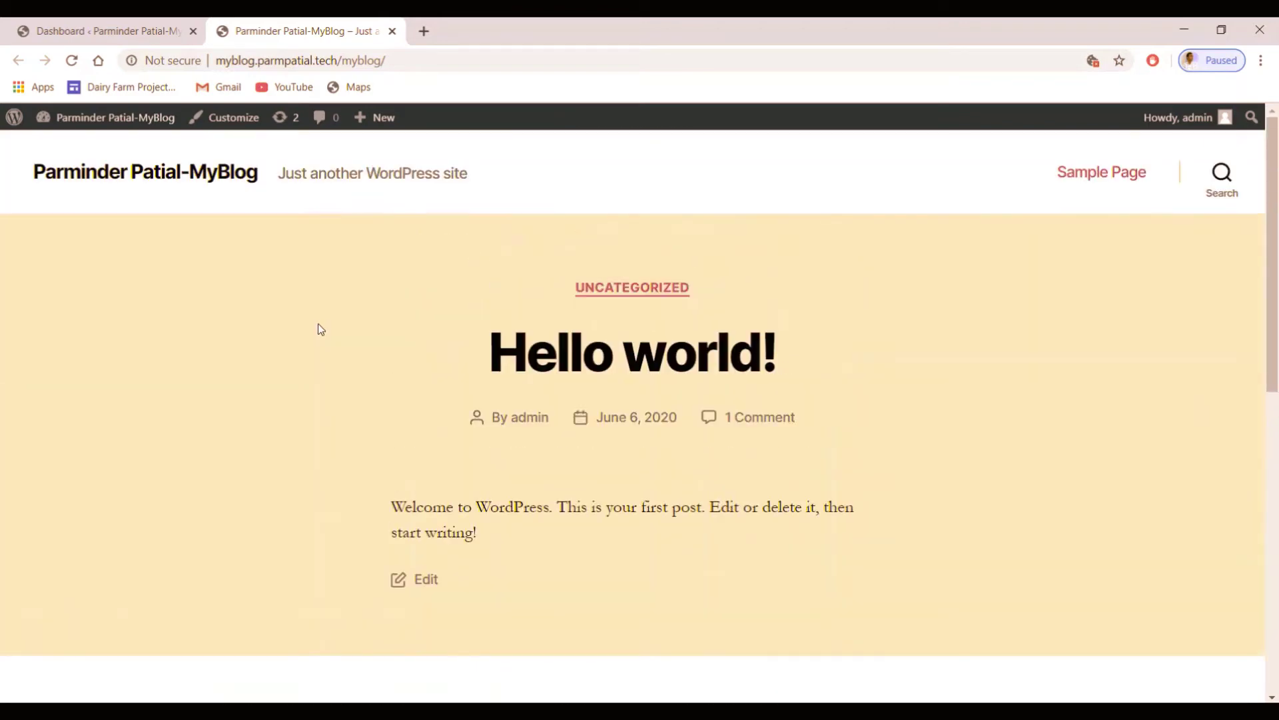
Return to the WordPress dashboard and examine the options under Posts, Media, Pages, Appearance, Plugins, Users, Tools and Settings
click(94, 32)
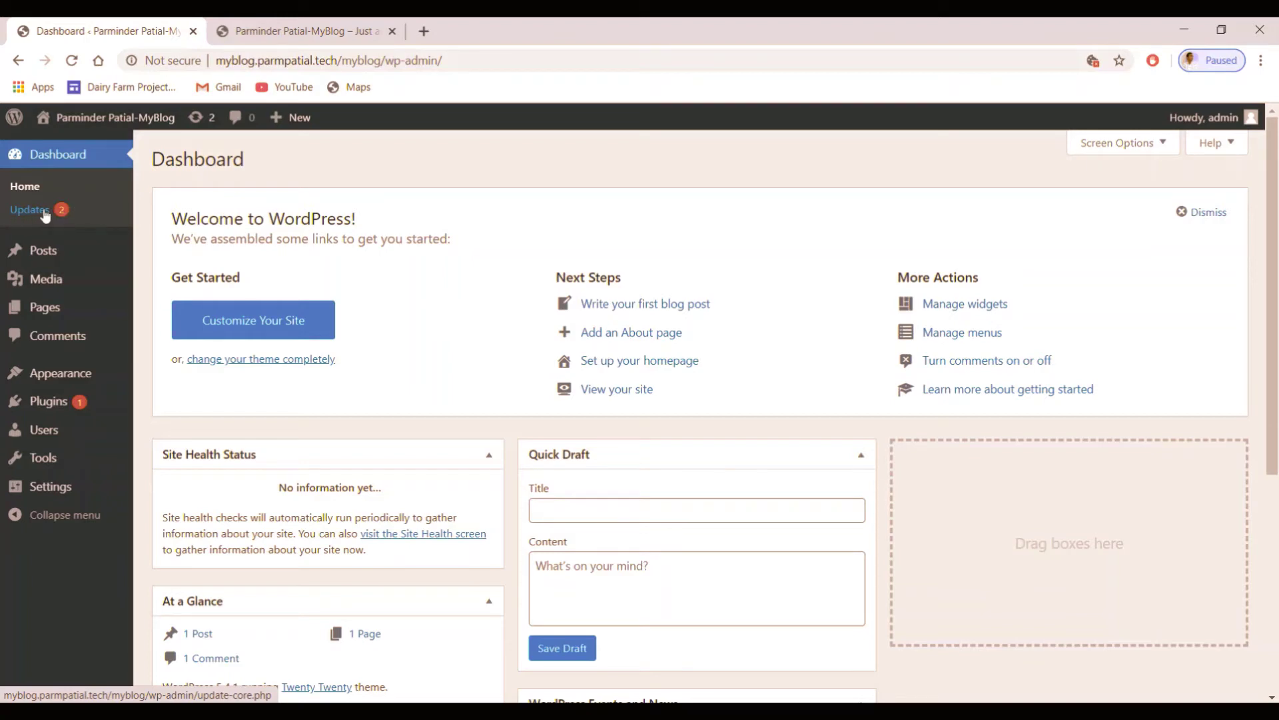
mouse_move(41, 258)
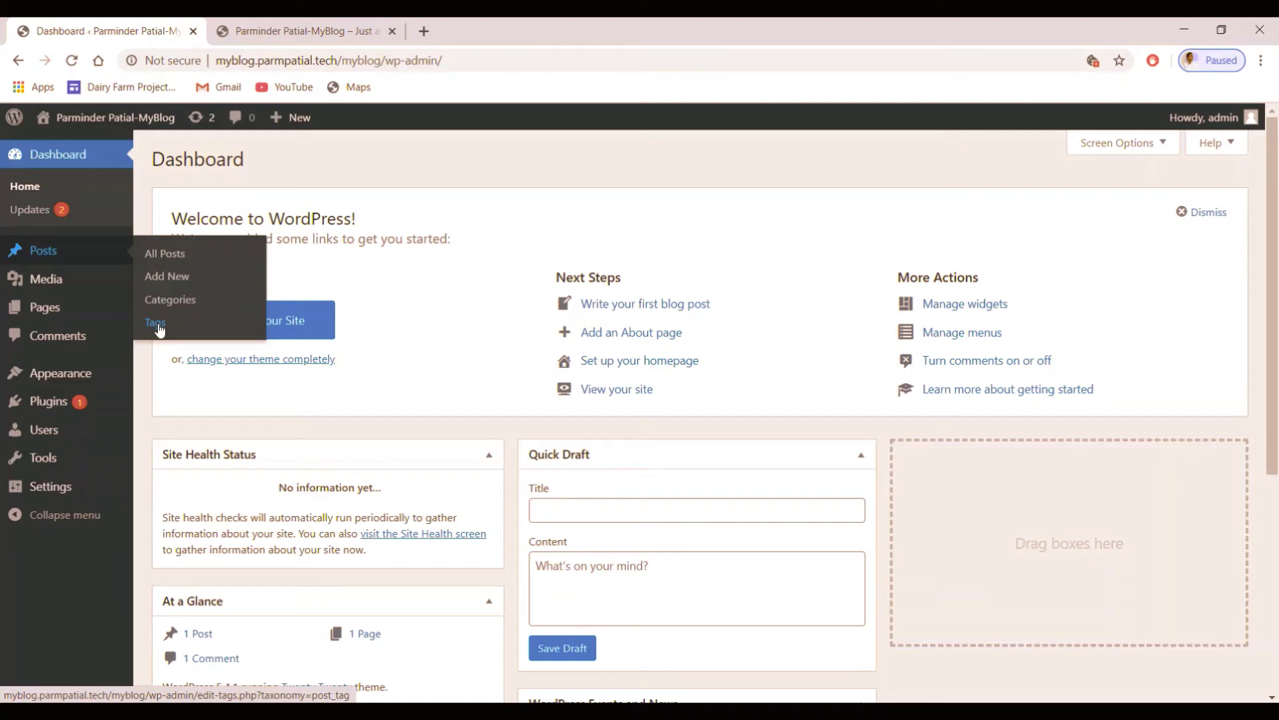
mouse_move(28, 282)
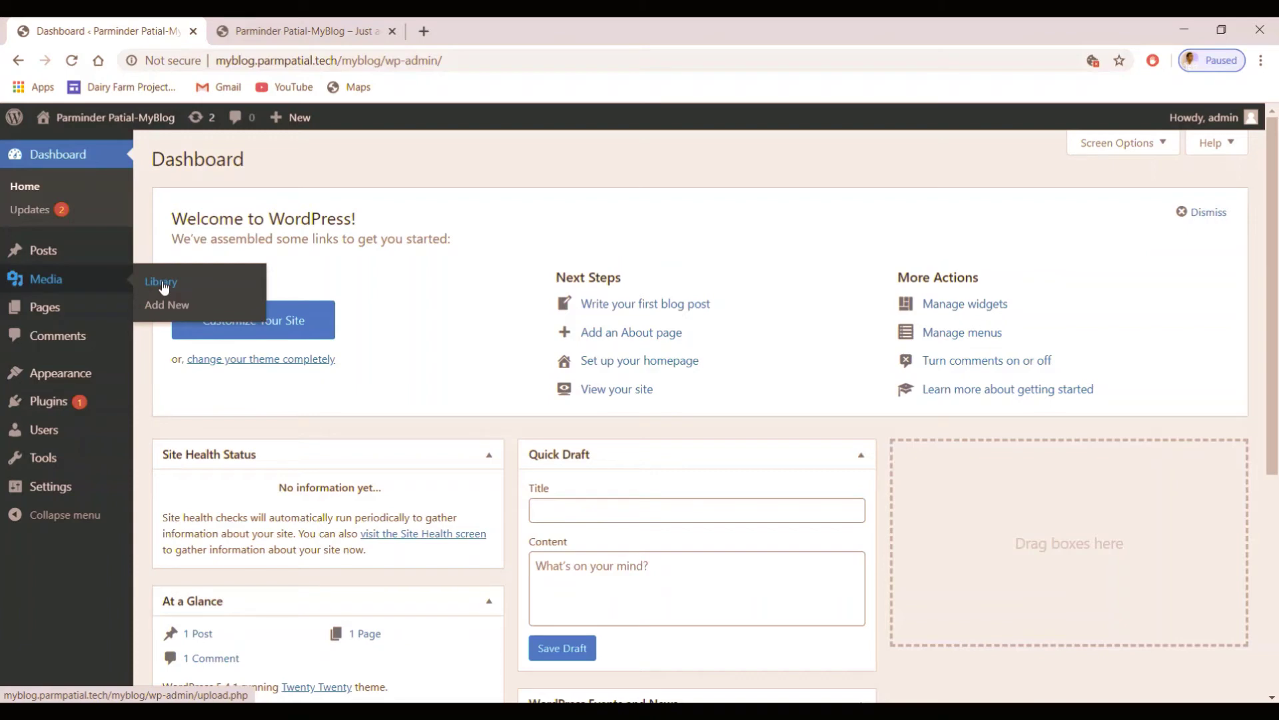
mouse_move(38, 313)
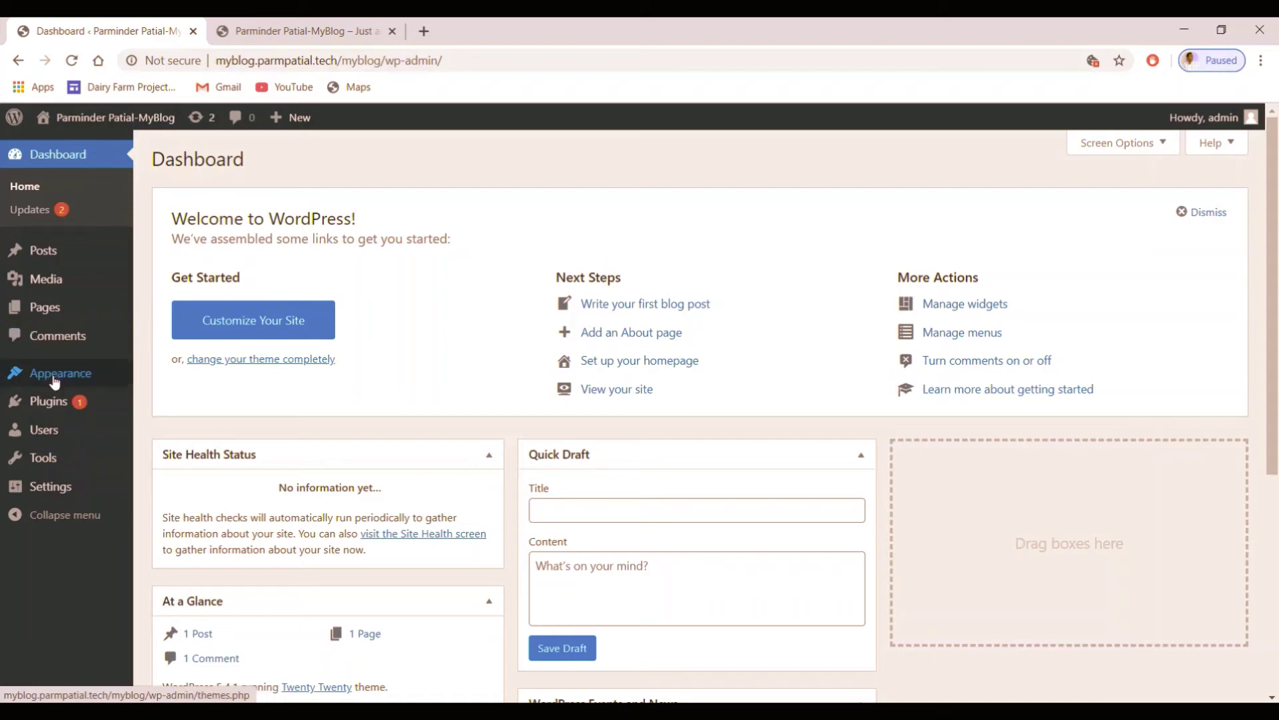
mouse_move(54, 382)
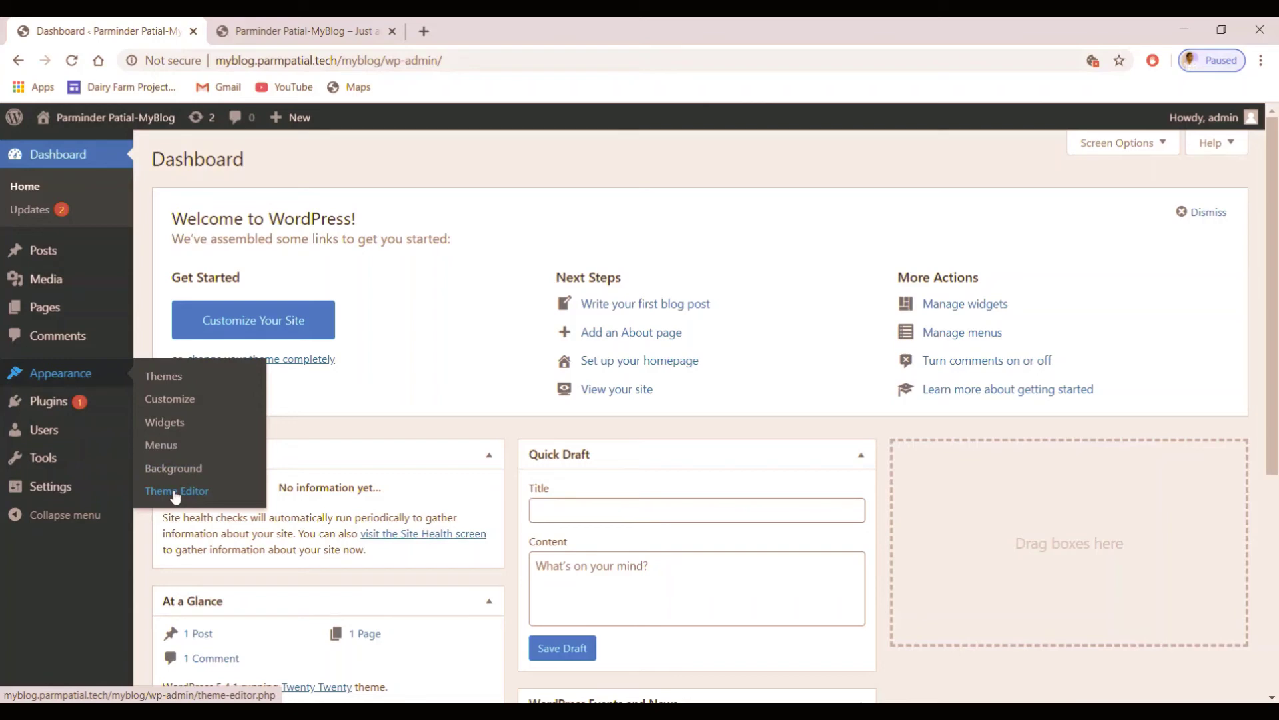
mouse_move(44, 408)
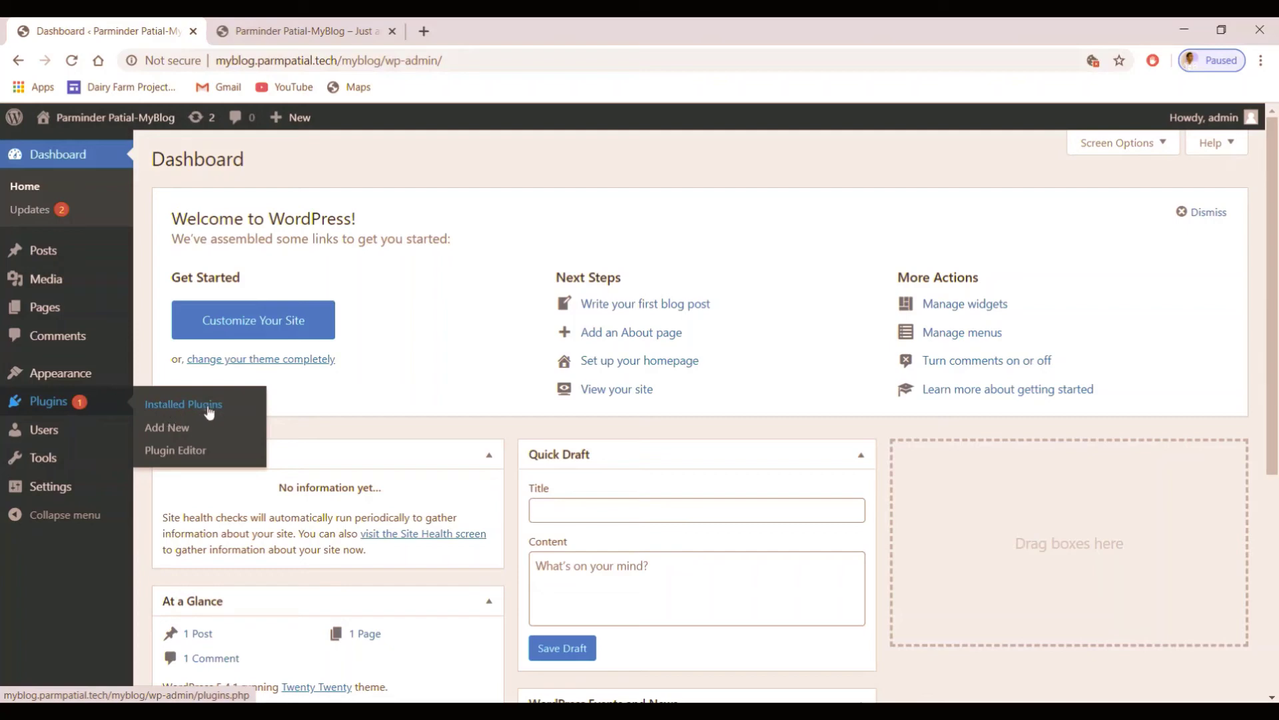
mouse_move(151, 439)
mouse_move(103, 406)
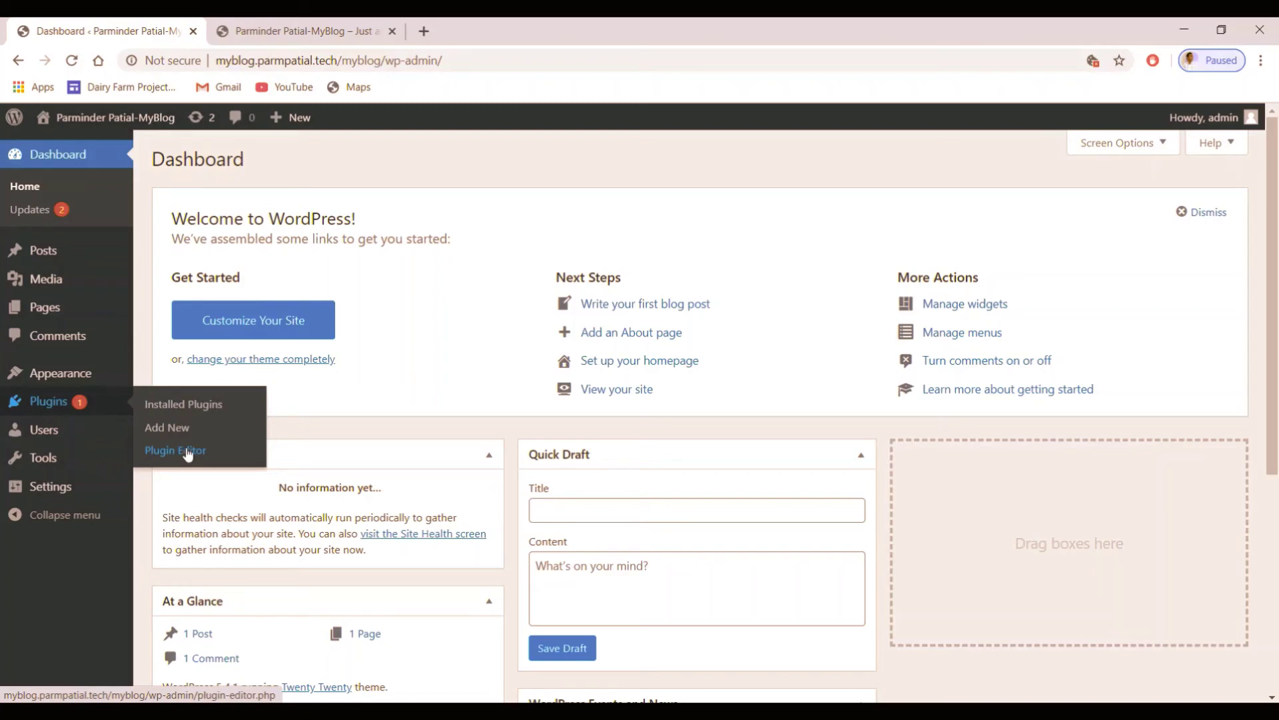
mouse_move(41, 441)
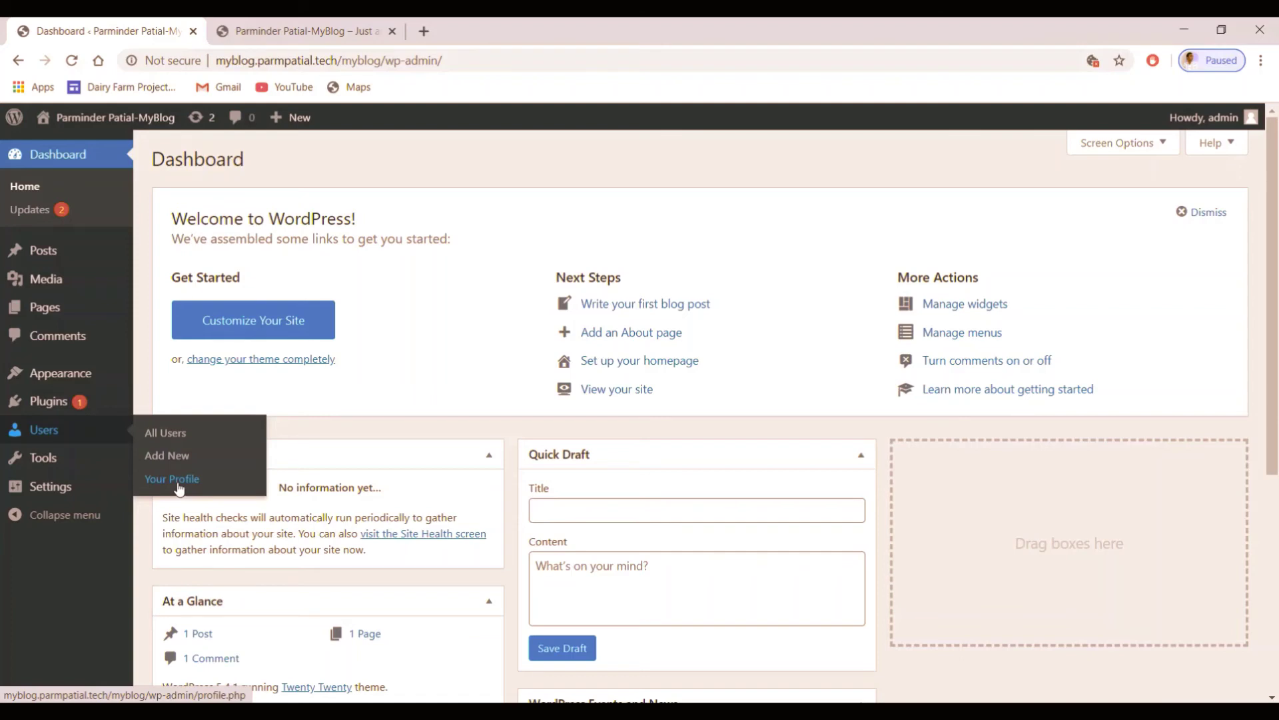
mouse_move(46, 465)
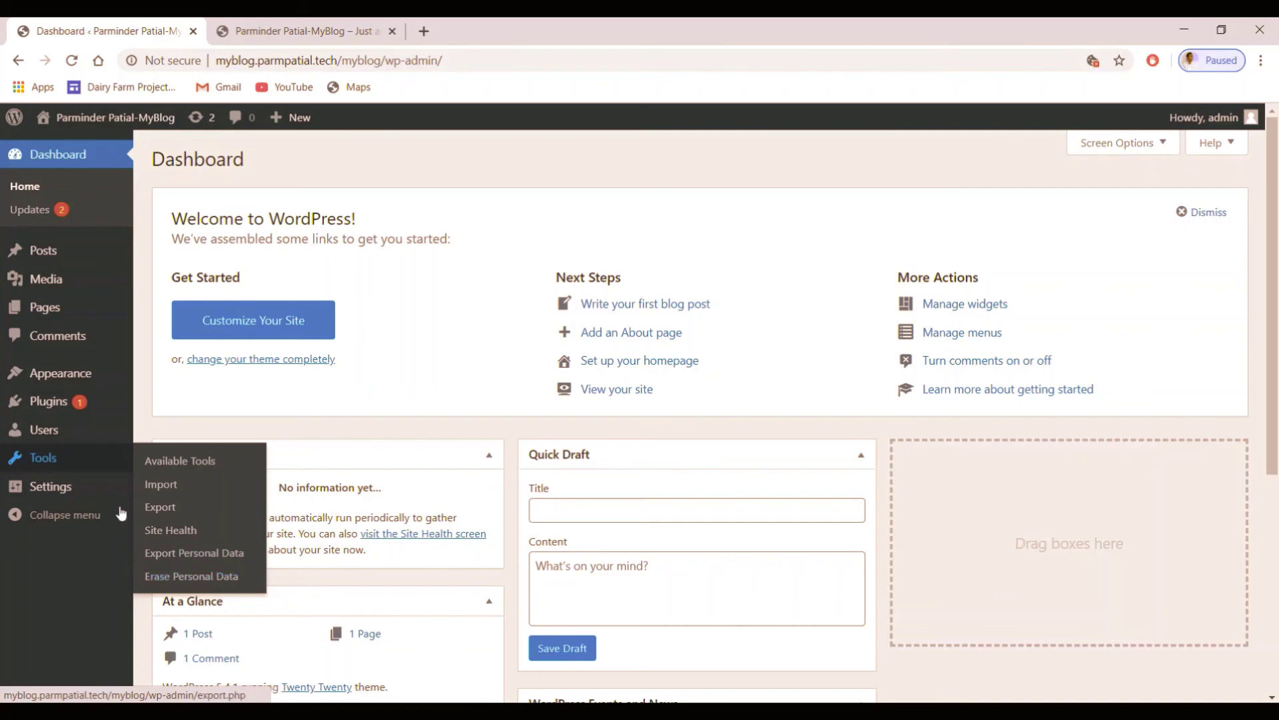
mouse_move(57, 495)
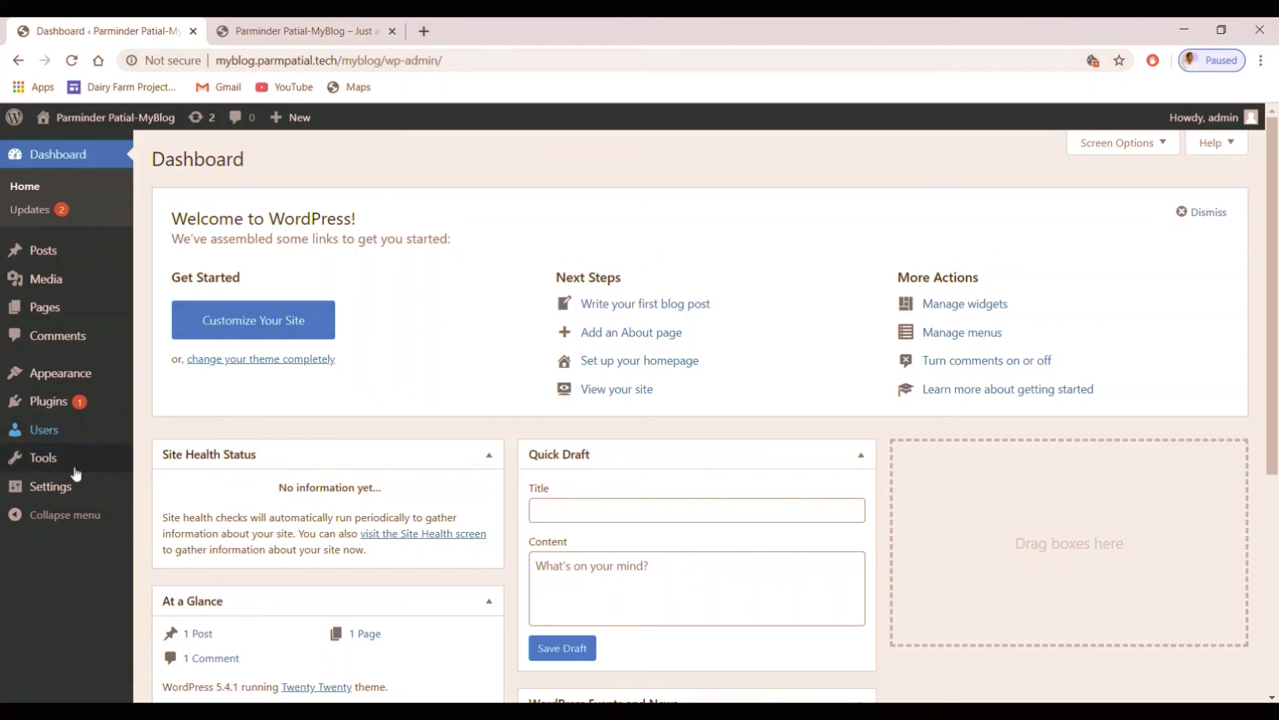
mouse_move(70, 493)
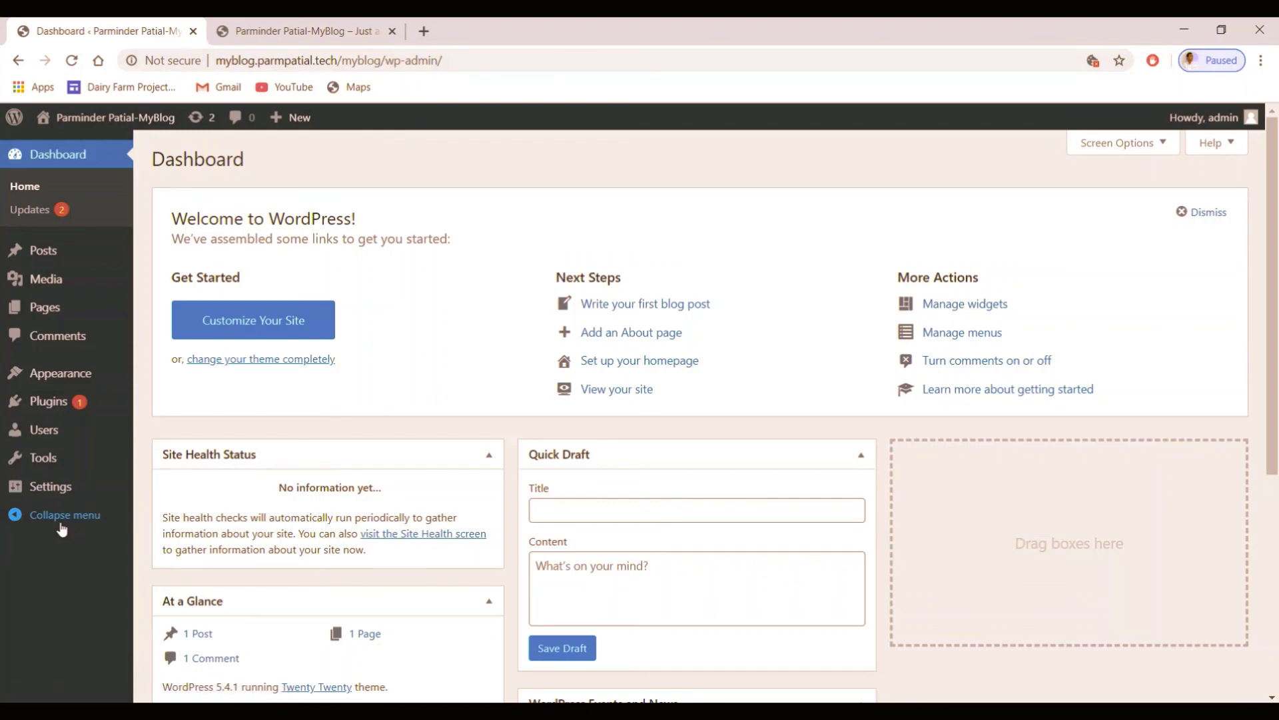
Collapse the admin navigation to icons only and expand it back to full width
click(14, 524)
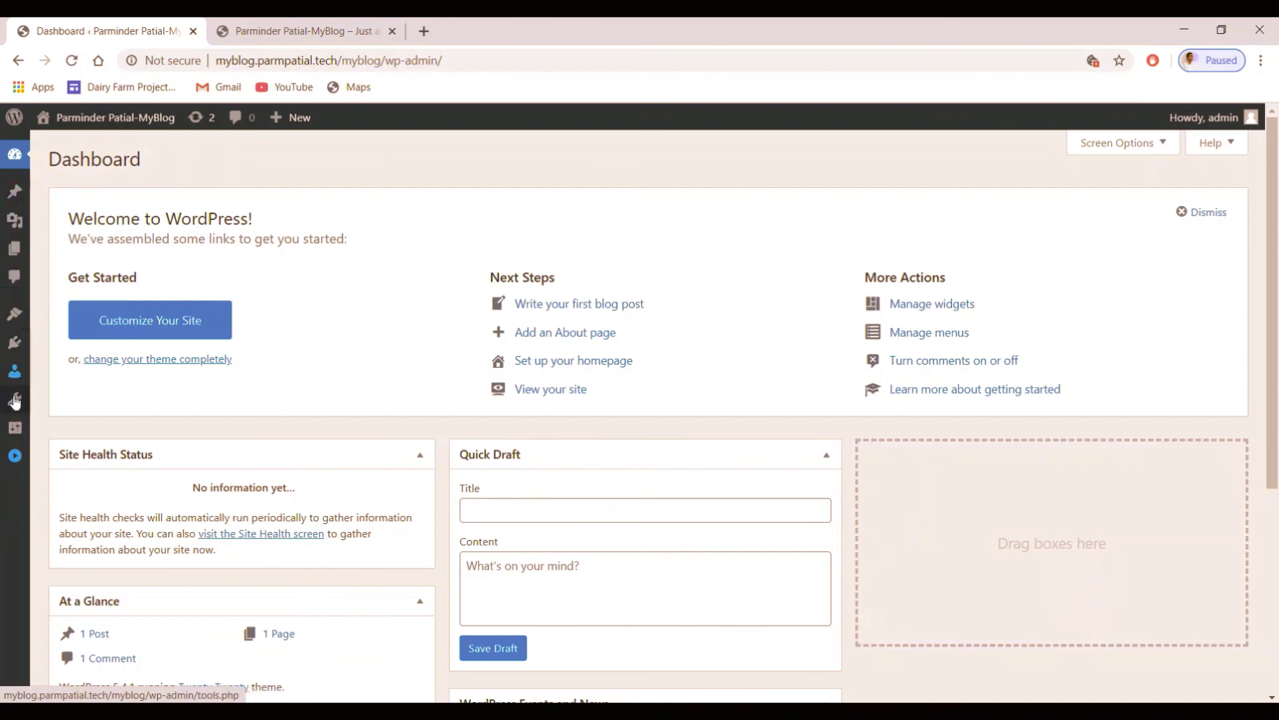
click(16, 457)
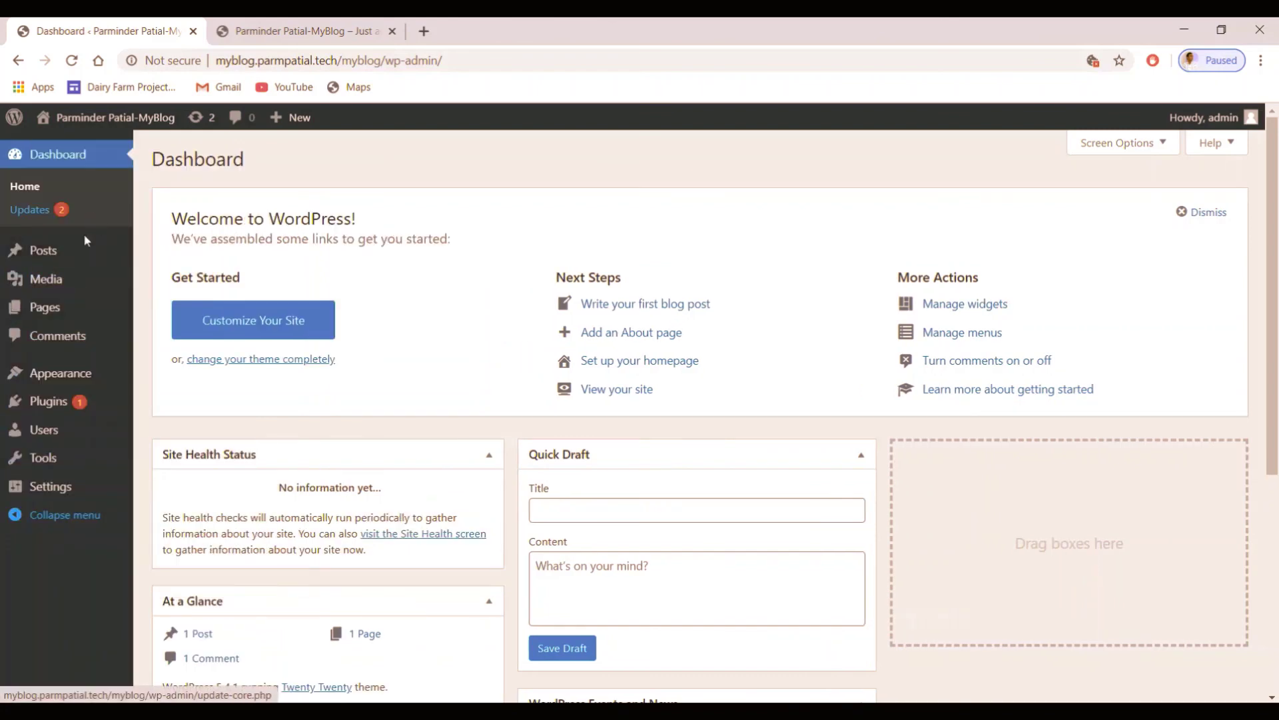
mouse_move(124, 421)
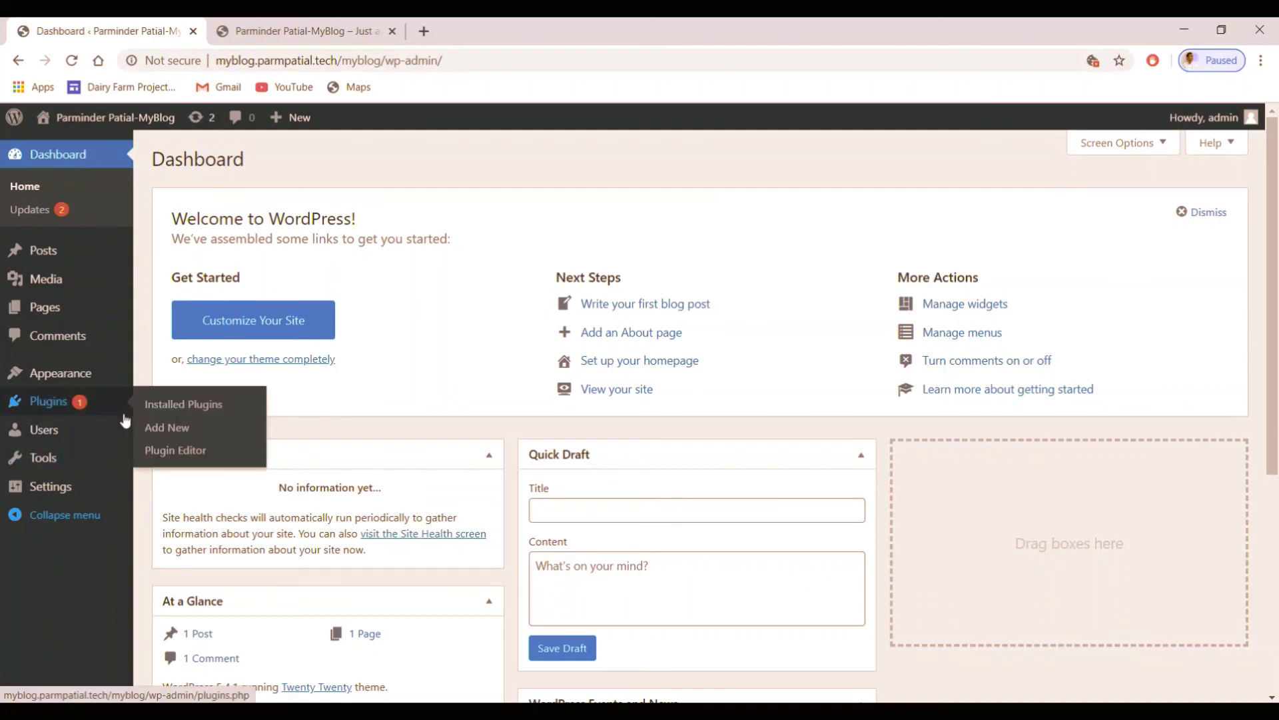